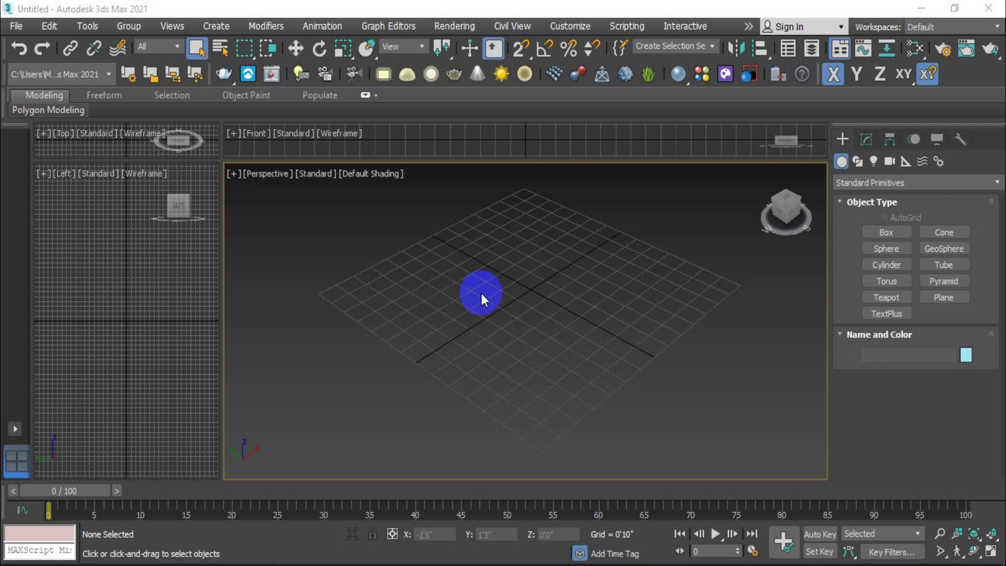
# Draw a wide Box base across the Perspective grid with a small height.
pyautogui.click(880, 233)
pyautogui.scroll(-2, 610, 273)
pyautogui.scroll(-2, 602, 249)
pyautogui.scroll(-1, 561, 272)
pyautogui.scroll(-1, 554, 256)
pyautogui.scroll(-1, 545, 248)
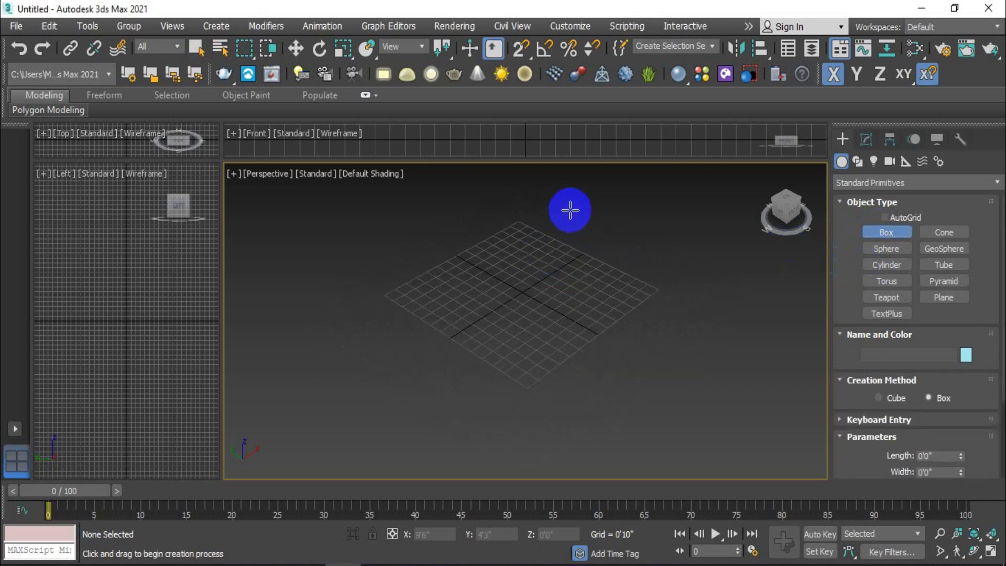
pyautogui.moveTo(570, 210); pyautogui.dragTo(517, 422)
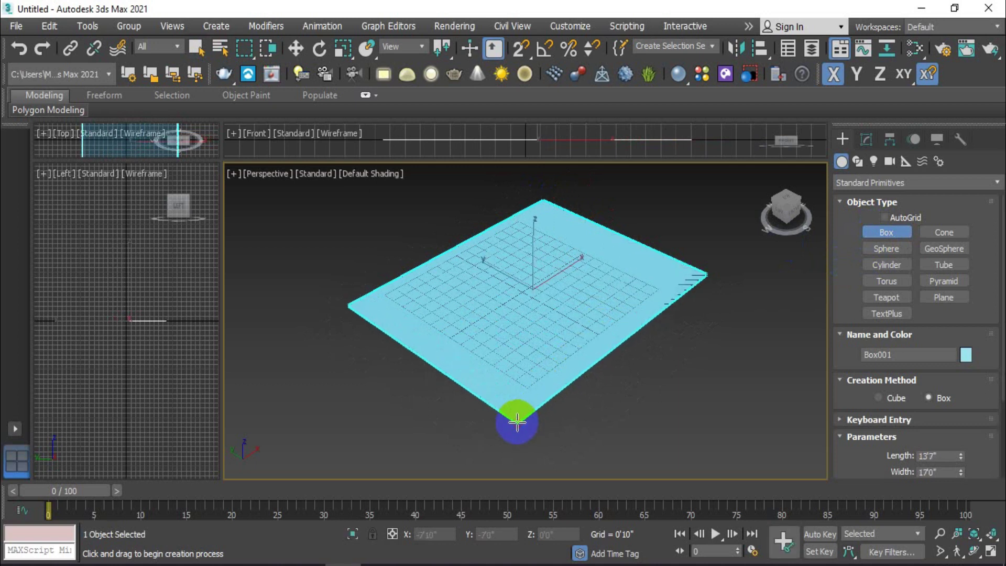
pyautogui.click(517, 412)
# Recentre the view on the thin slab and return to Select Object mode.
pyautogui.scroll(2, 532, 282)
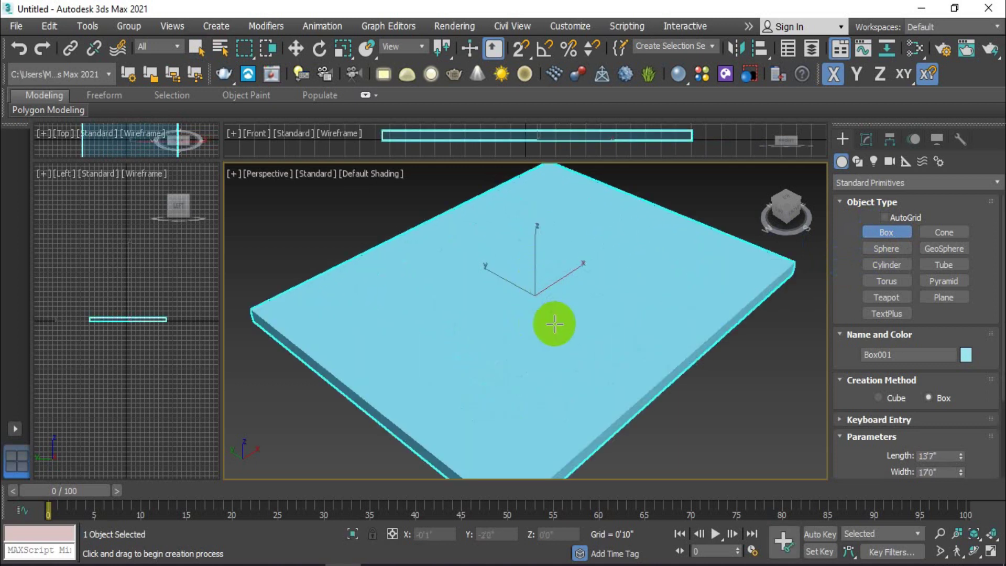
pyautogui.moveTo(554, 324); pyautogui.dragTo(539, 301, button='middle')
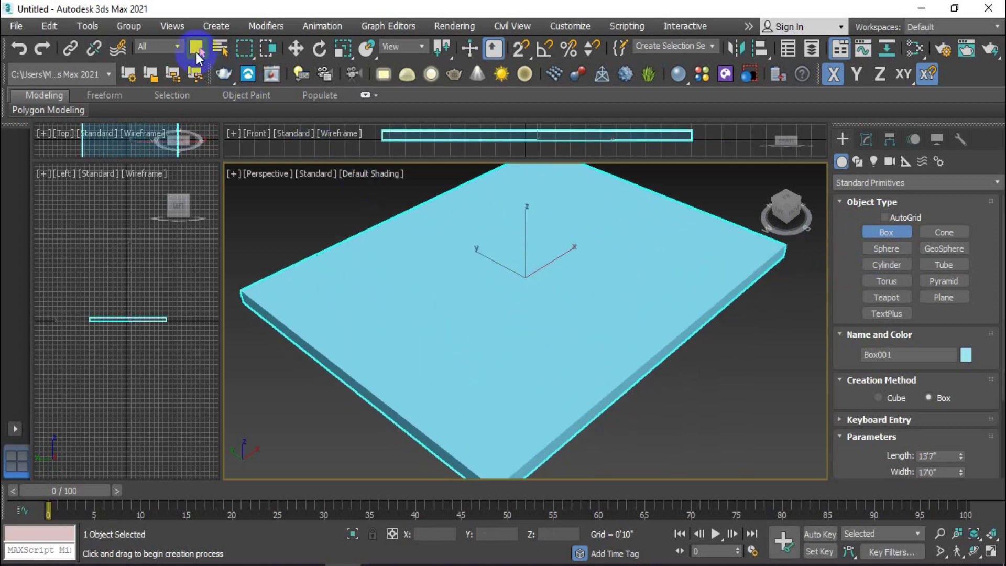
pyautogui.click(197, 48)
pyautogui.scroll(-2, 534, 294)
pyautogui.scroll(-1, 522, 299)
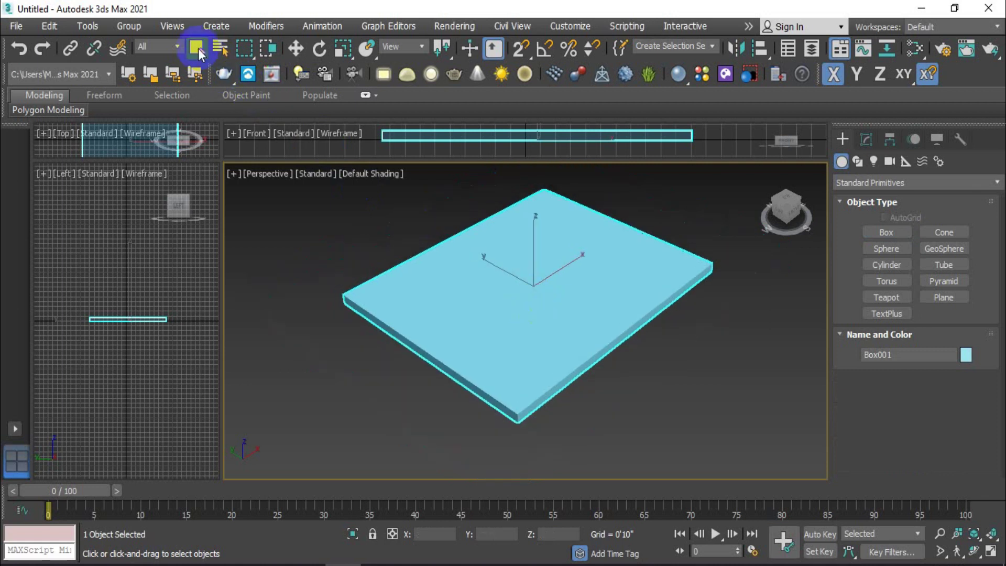
pyautogui.scroll(3, 431, 271)
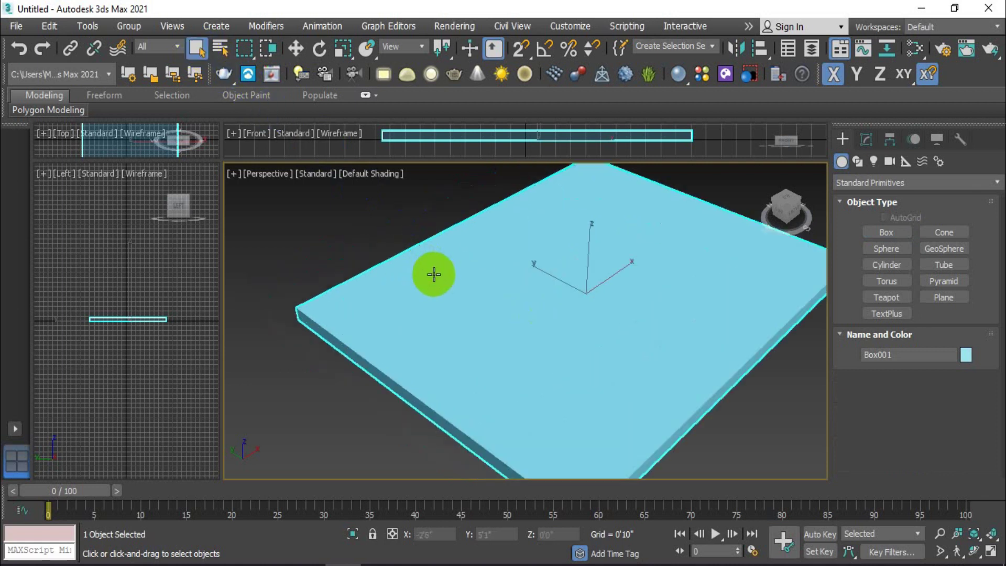
# Open the material editor, switch it to Compact Material Editor mode and move it aside.
pyautogui.press('m')
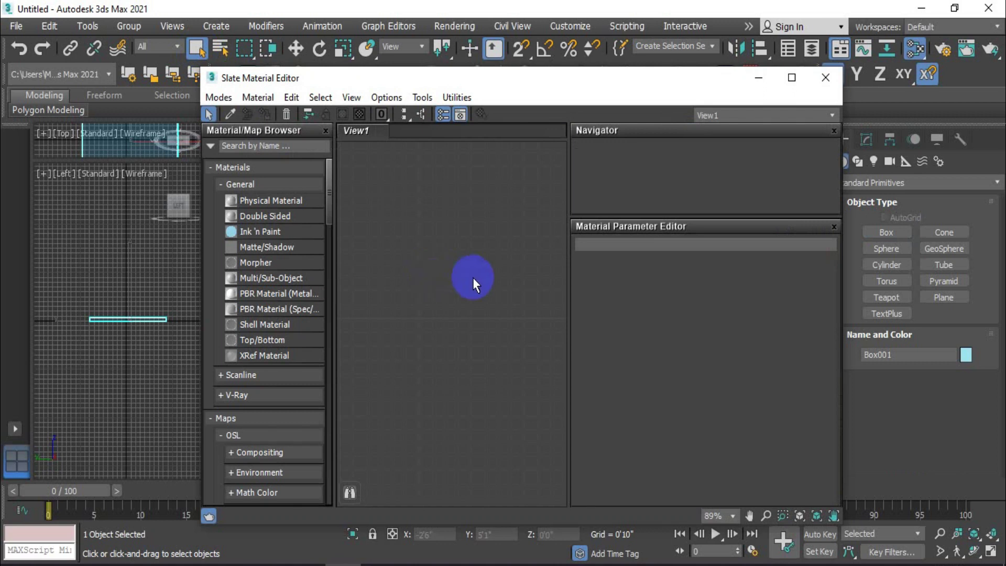
pyautogui.moveTo(495, 77); pyautogui.dragTo(493, 71)
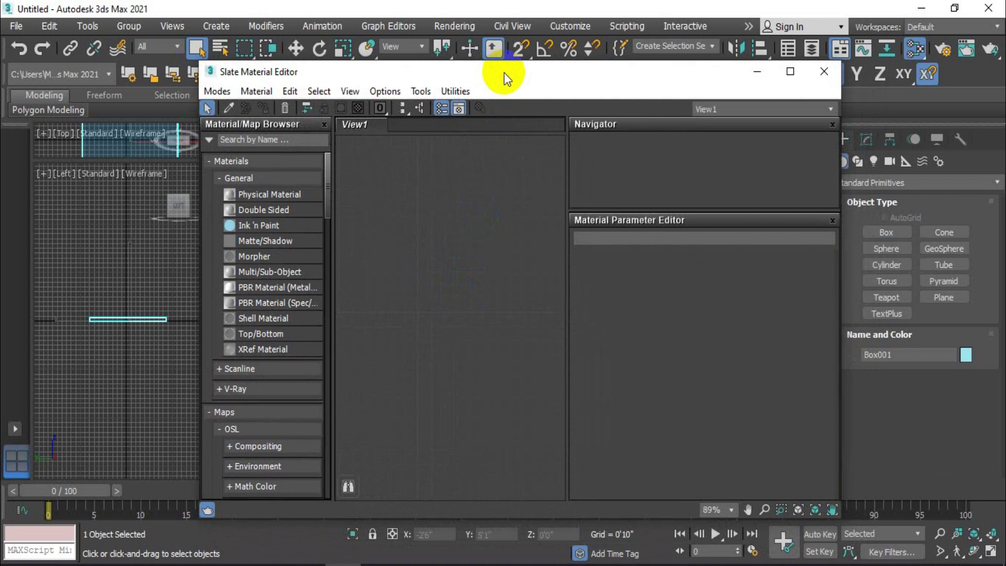
pyautogui.click(218, 92)
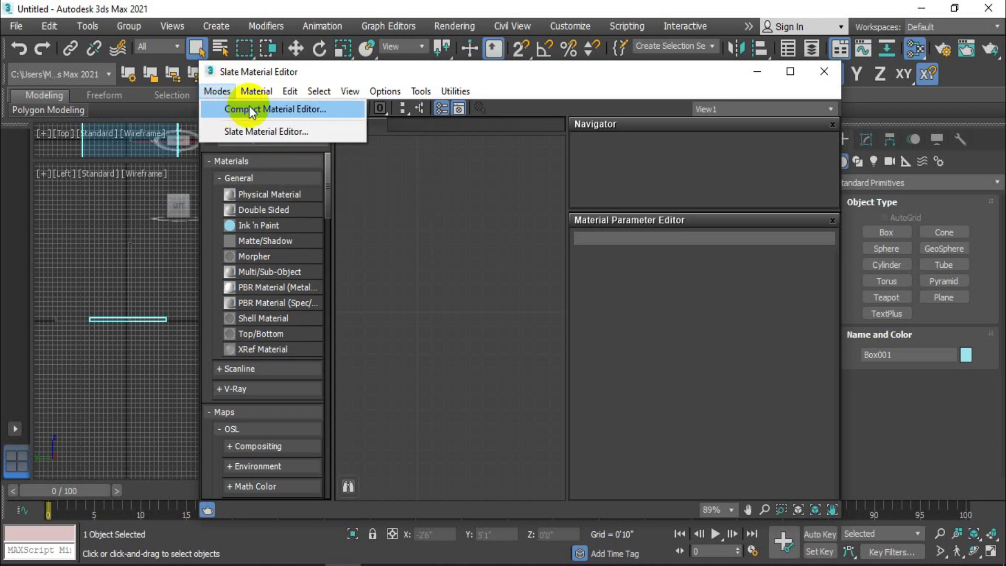
pyautogui.click(296, 109)
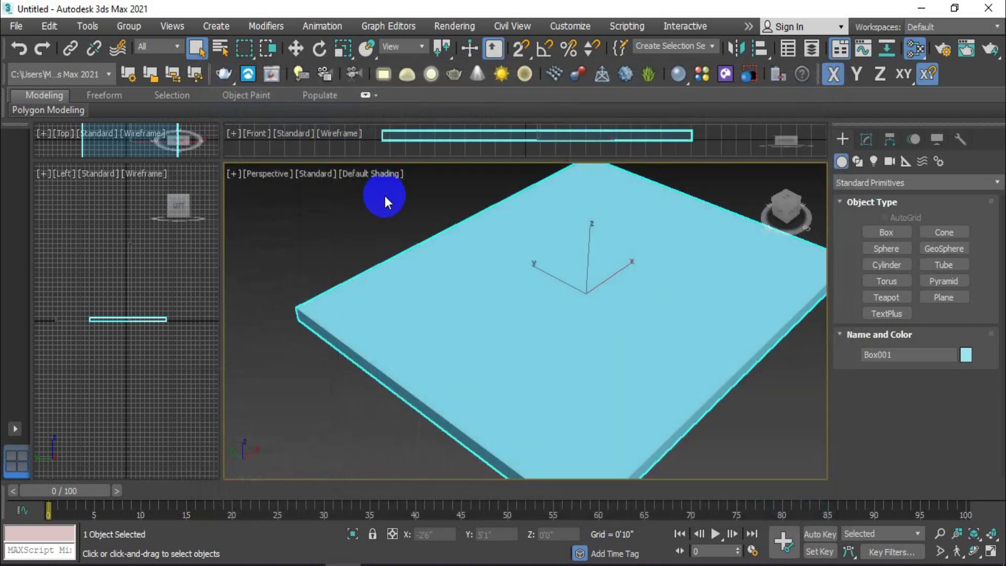
pyautogui.moveTo(150, 18)
pyautogui.mouseDown()
pyautogui.moveTo(287, 148)
pyautogui.moveTo(169, 20)
pyautogui.mouseUp()
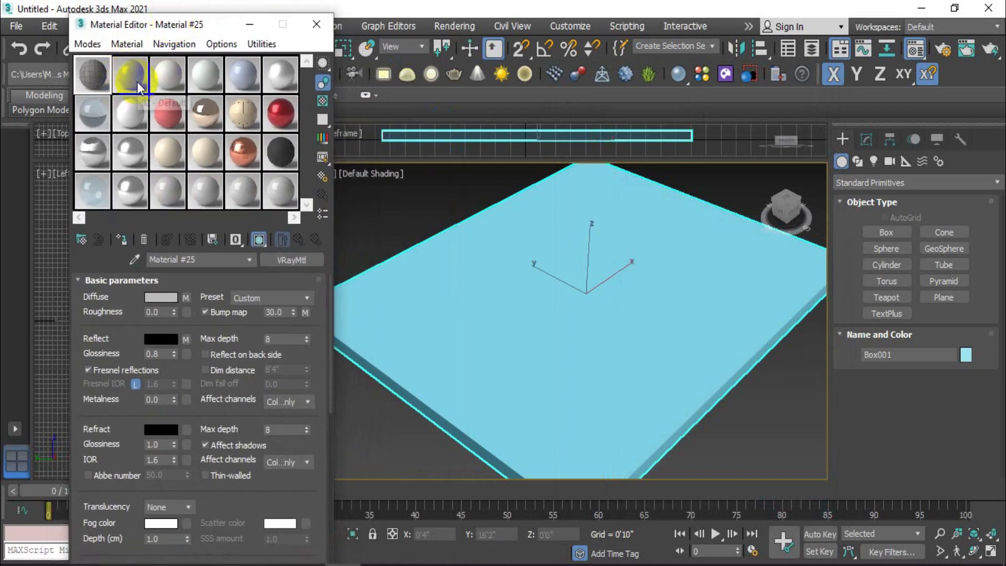
# Reset the 02 - Default material to default settings and open its Base Color map list.
pyautogui.click(165, 74)
pyautogui.moveTo(198, 78); pyautogui.dragTo(133, 79)
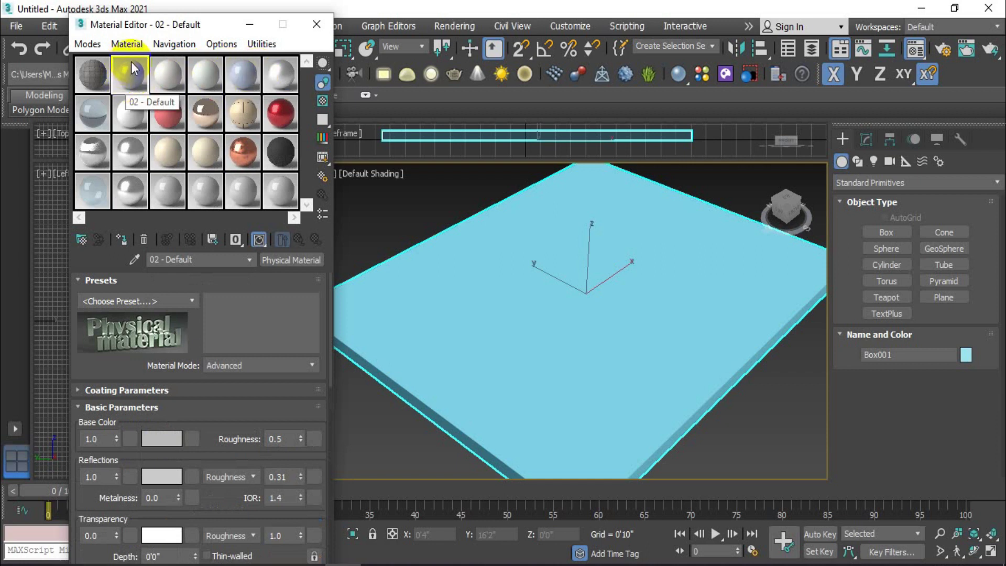
pyautogui.click(144, 239)
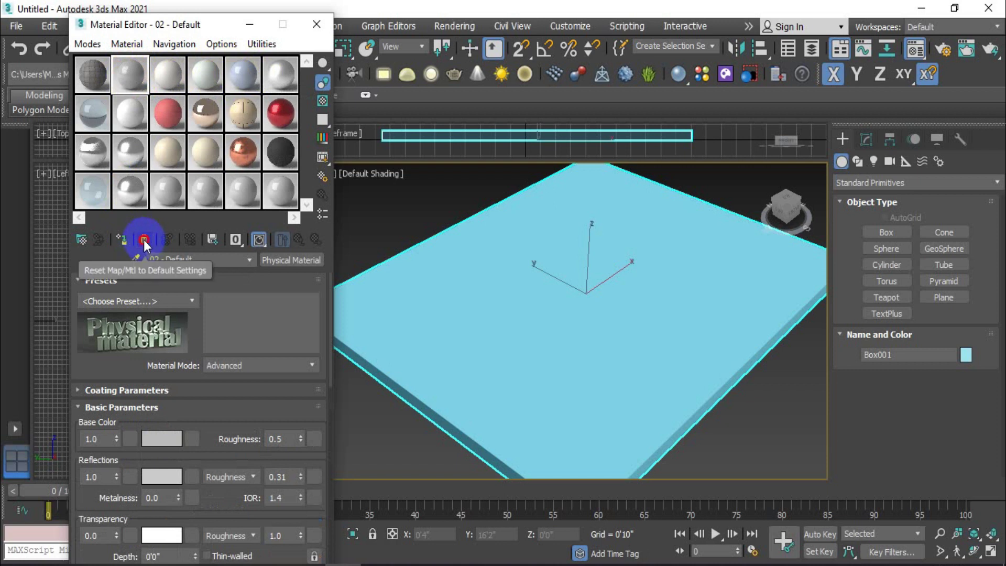
pyautogui.click(579, 310)
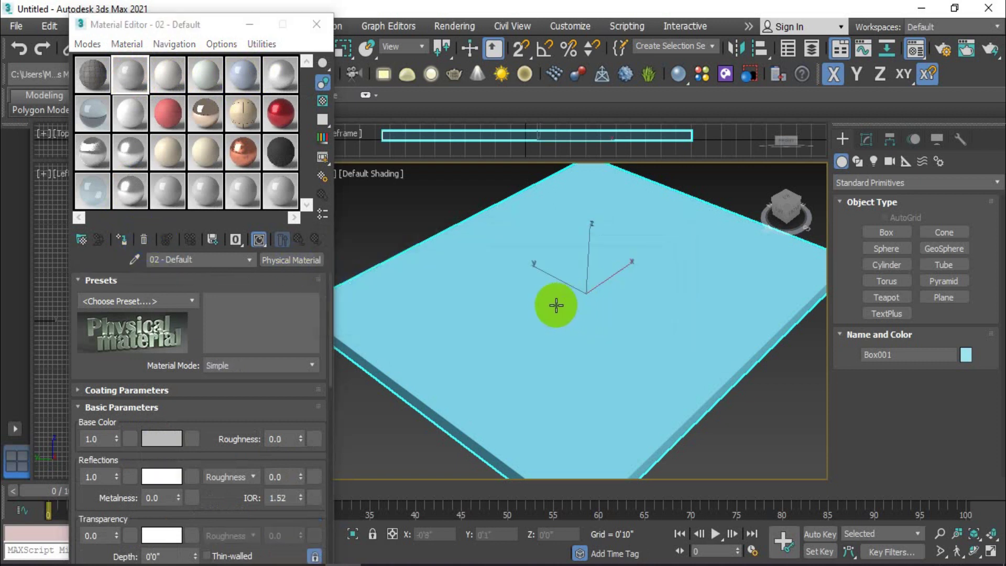
pyautogui.click(131, 73)
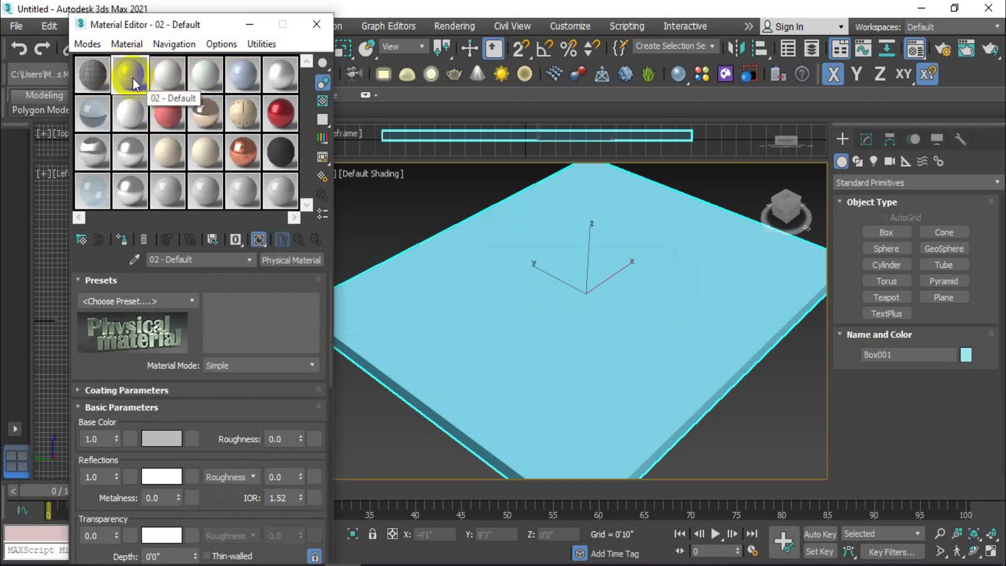
pyautogui.click(183, 450)
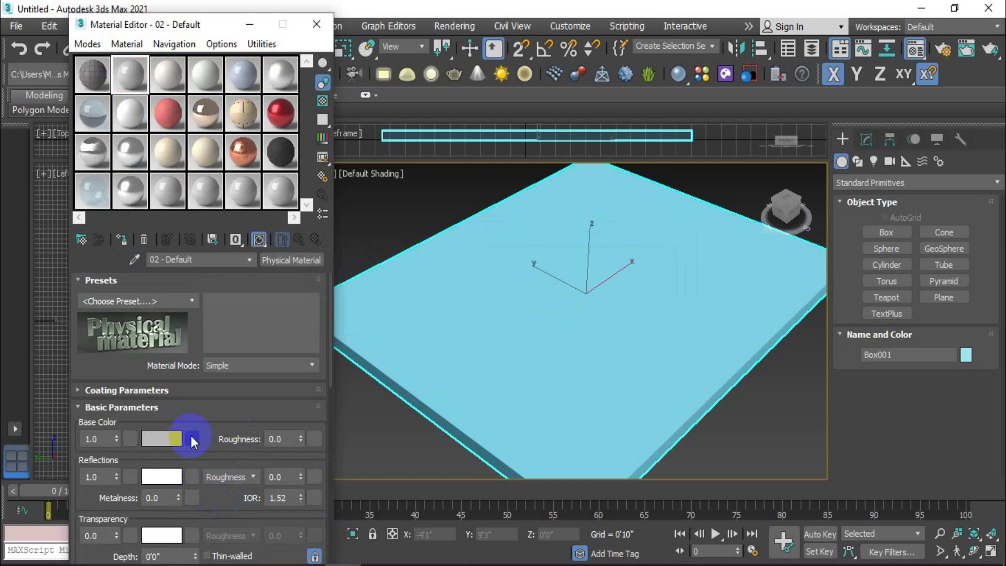
pyautogui.click(161, 439)
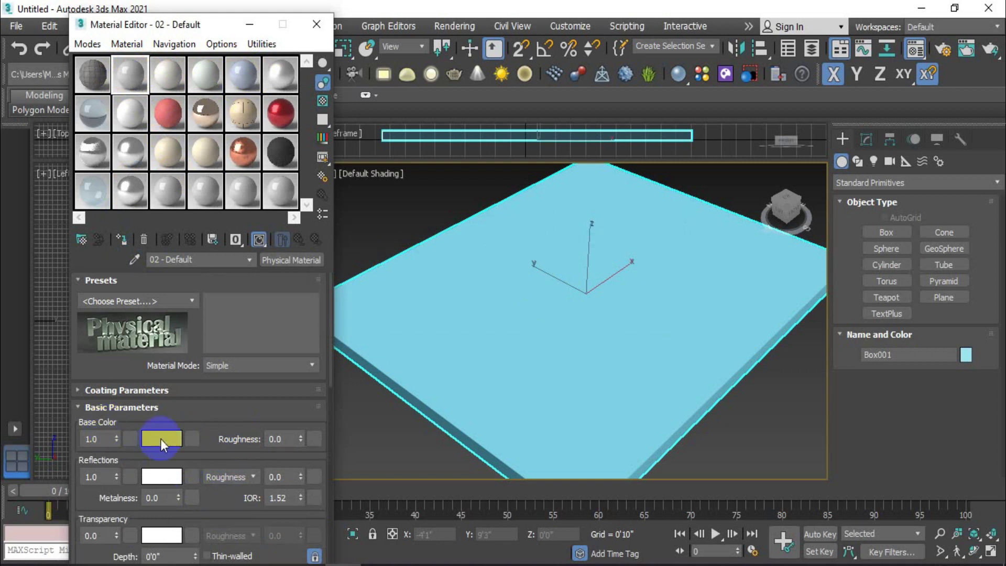
# Choose Bitmap from the Material/Map Browser as the base colour map.
pyautogui.click(190, 435)
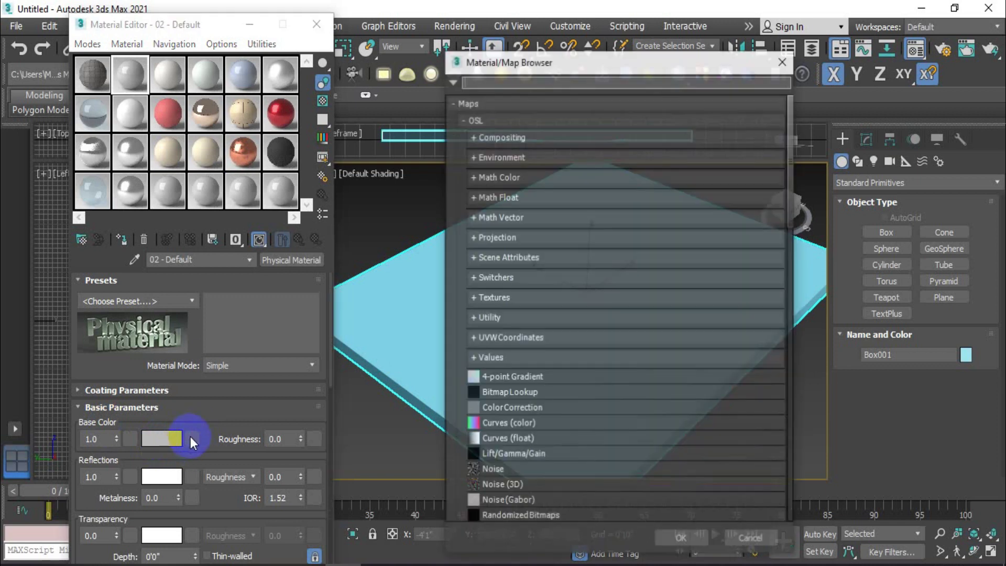
pyautogui.moveTo(556, 66); pyautogui.dragTo(539, 52)
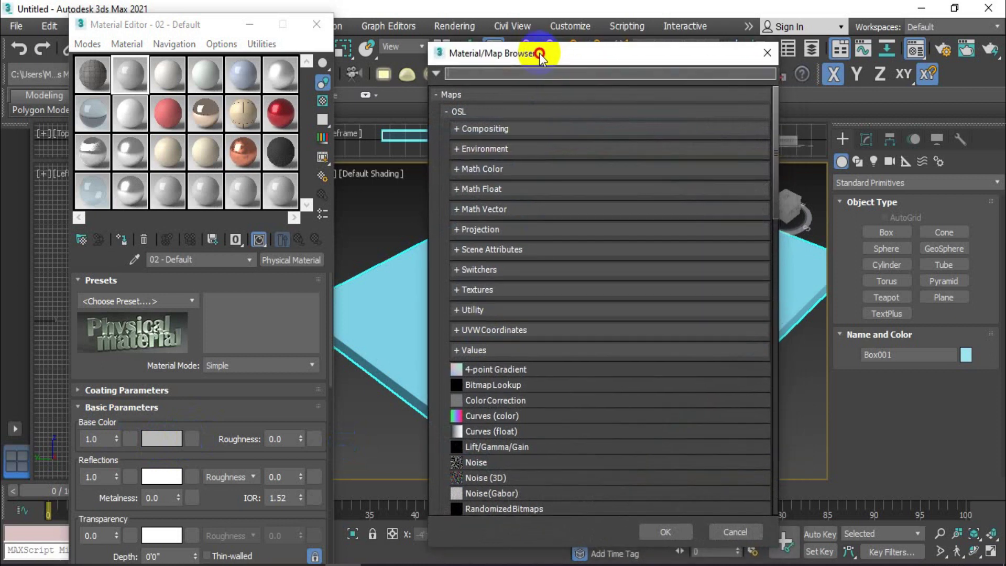
pyautogui.scroll(-1, 545, 318)
pyautogui.scroll(-1, 546, 319)
pyautogui.scroll(-1, 546, 320)
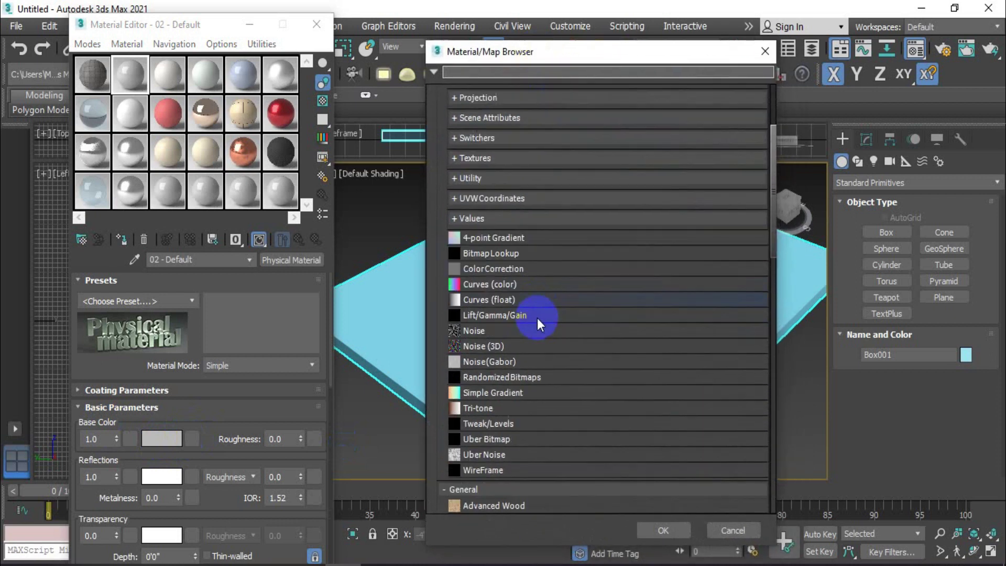
pyautogui.scroll(-1, 536, 318)
pyautogui.scroll(-1, 537, 319)
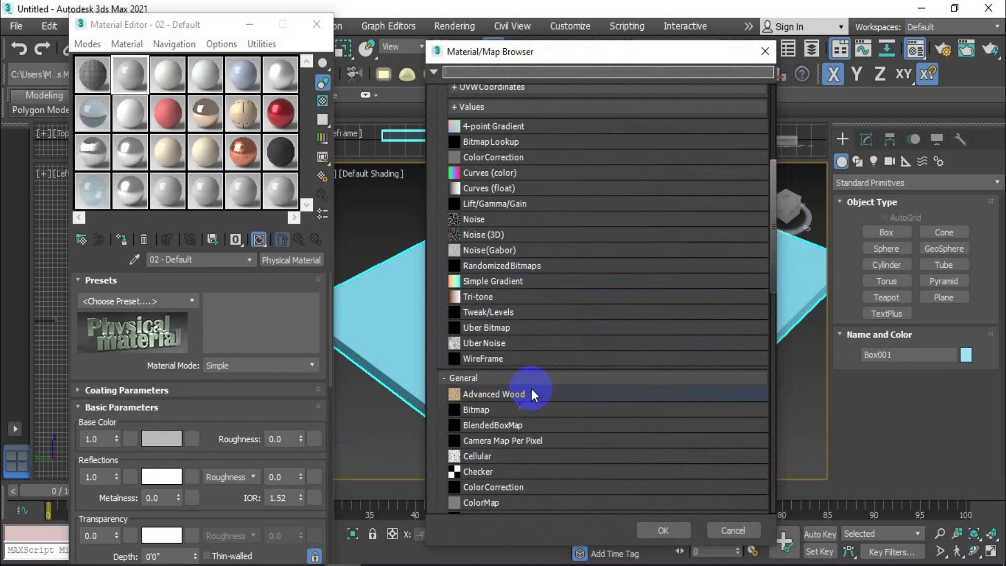
pyautogui.scroll(-1, 531, 389)
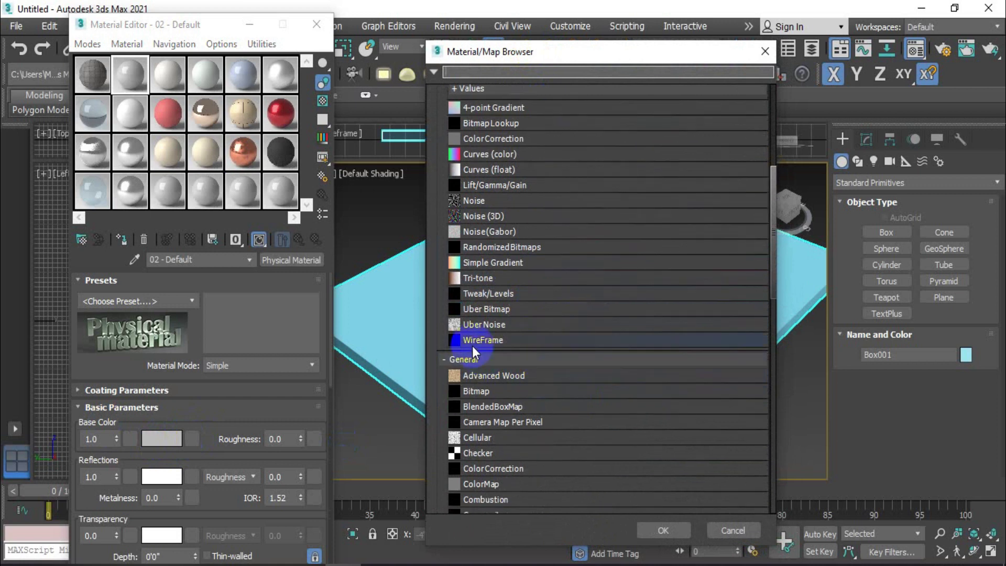
pyautogui.doubleClick(546, 389)
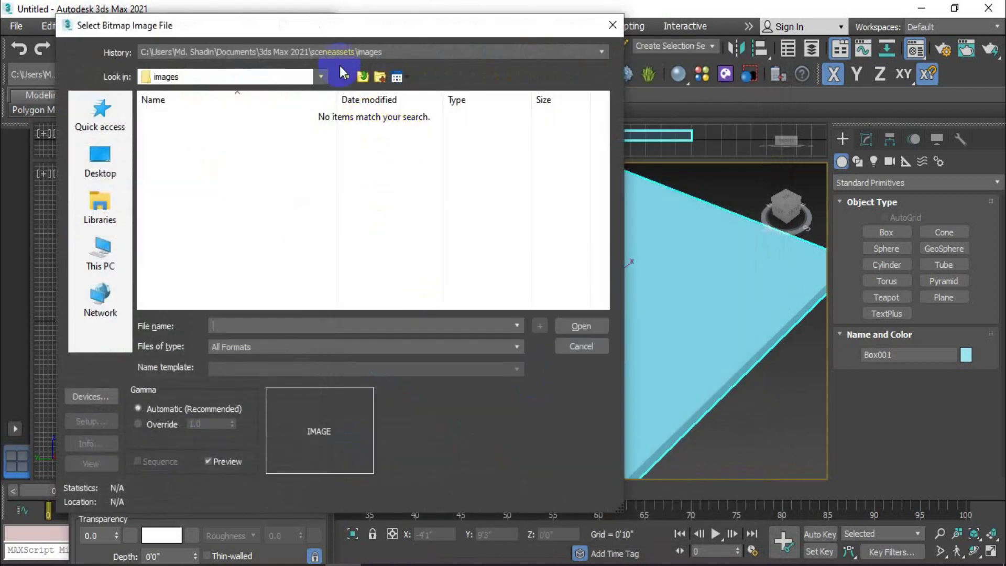
# Load 1231.jpg from the Desktop as the bitmap image.
pyautogui.moveTo(312, 30); pyautogui.dragTo(403, 36)
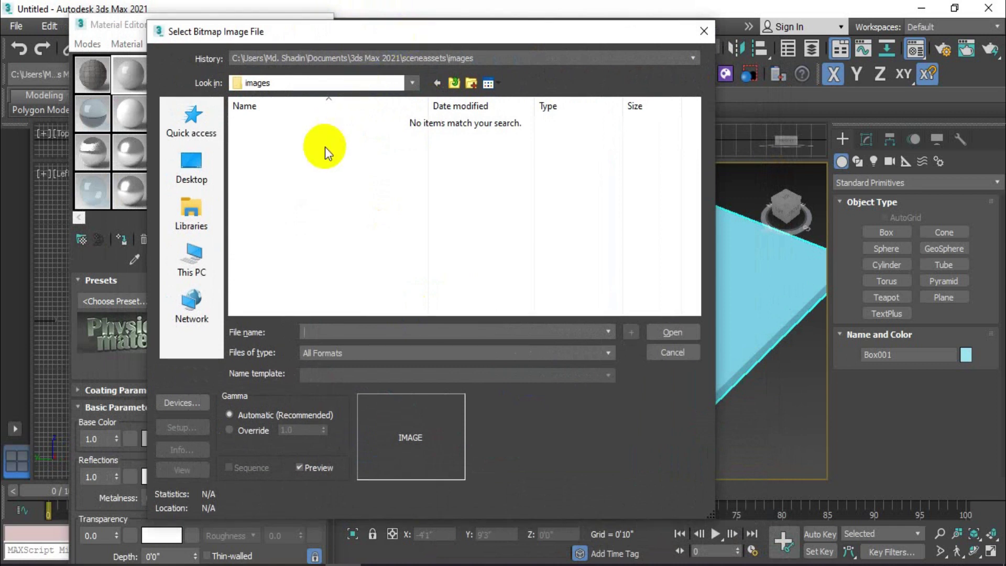
pyautogui.click(194, 166)
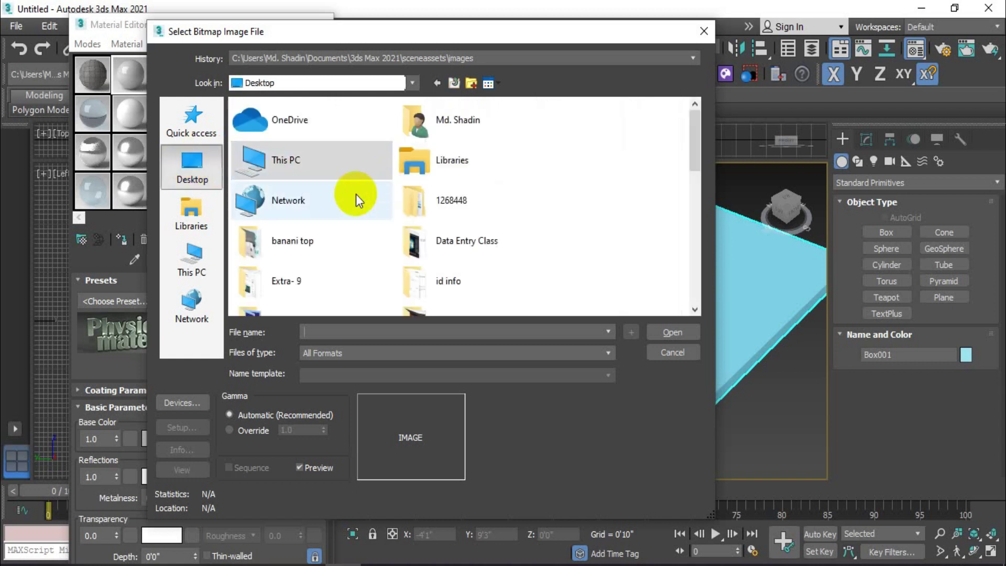
pyautogui.scroll(-2, 421, 211)
pyautogui.scroll(-3, 420, 207)
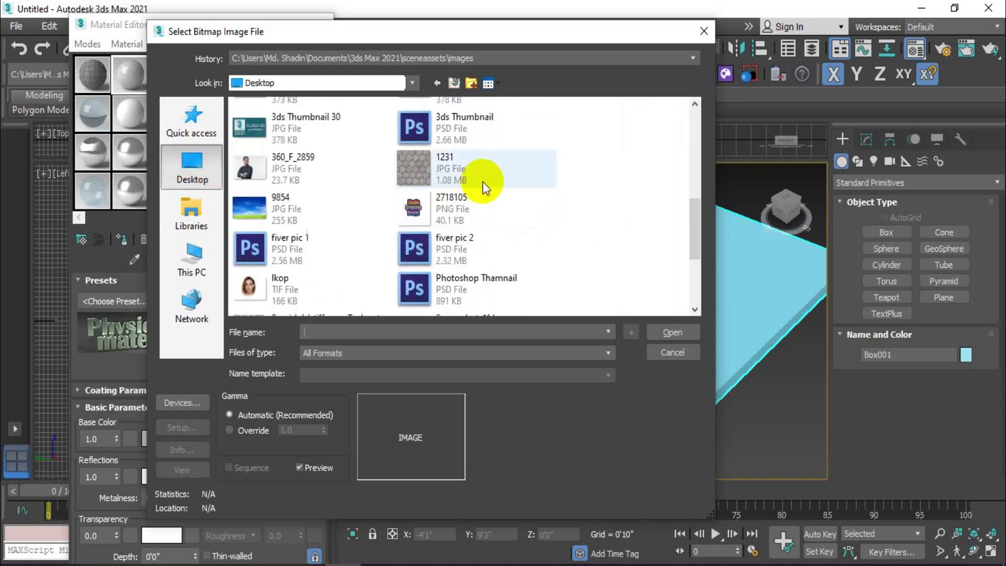
pyautogui.click(433, 159)
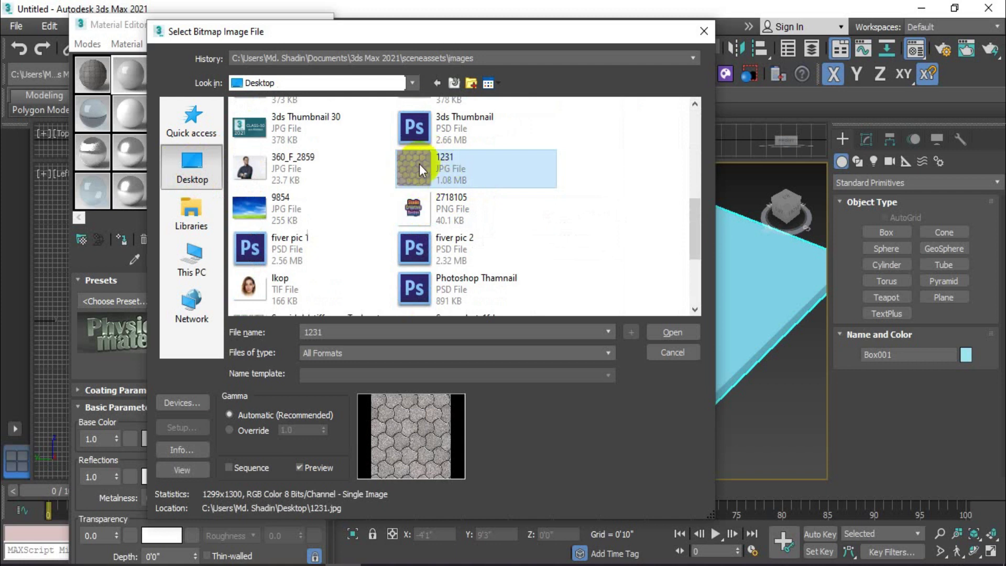
pyautogui.click(678, 332)
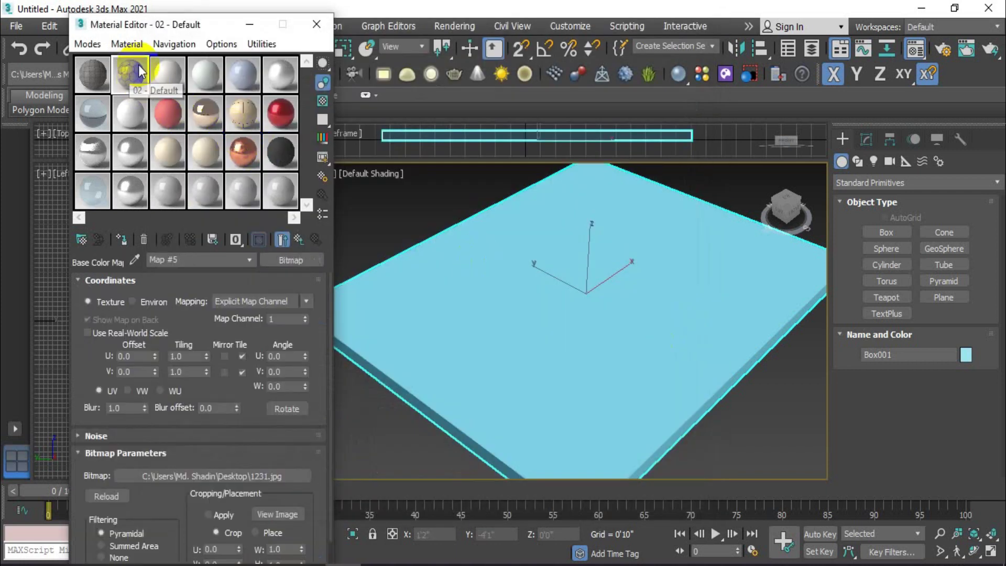
pyautogui.click(921, 8)
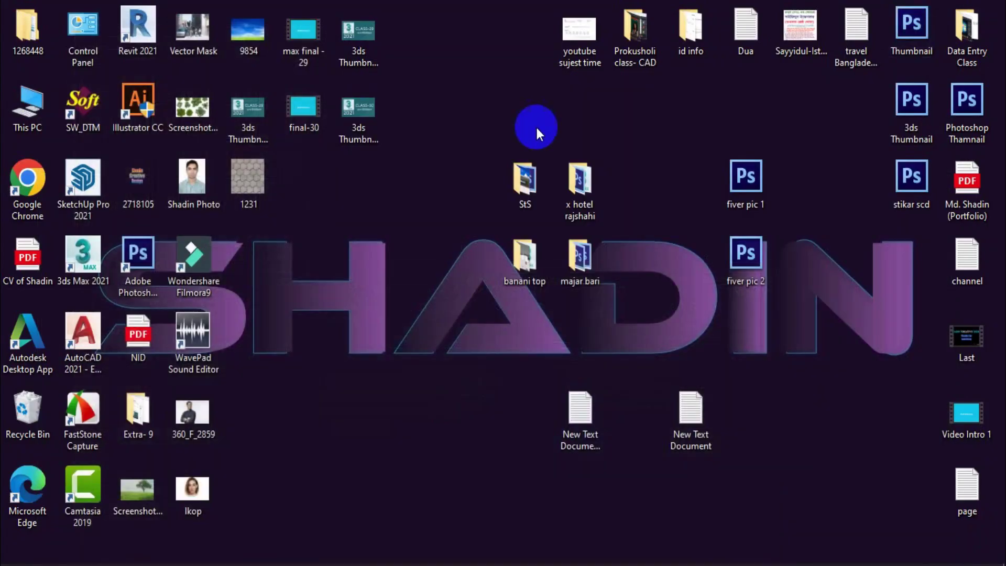
pyautogui.doubleClick(257, 177)
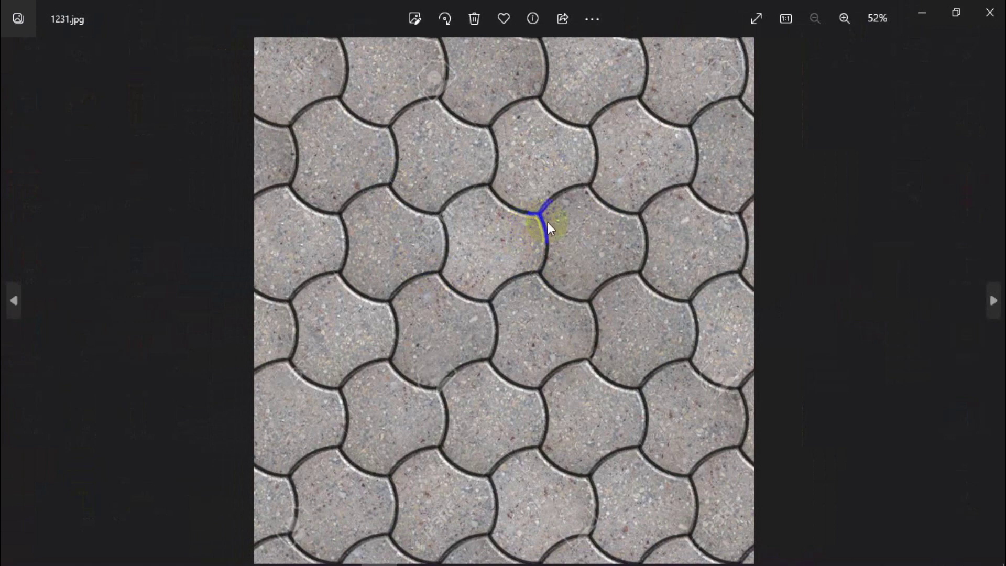
pyautogui.click(989, 12)
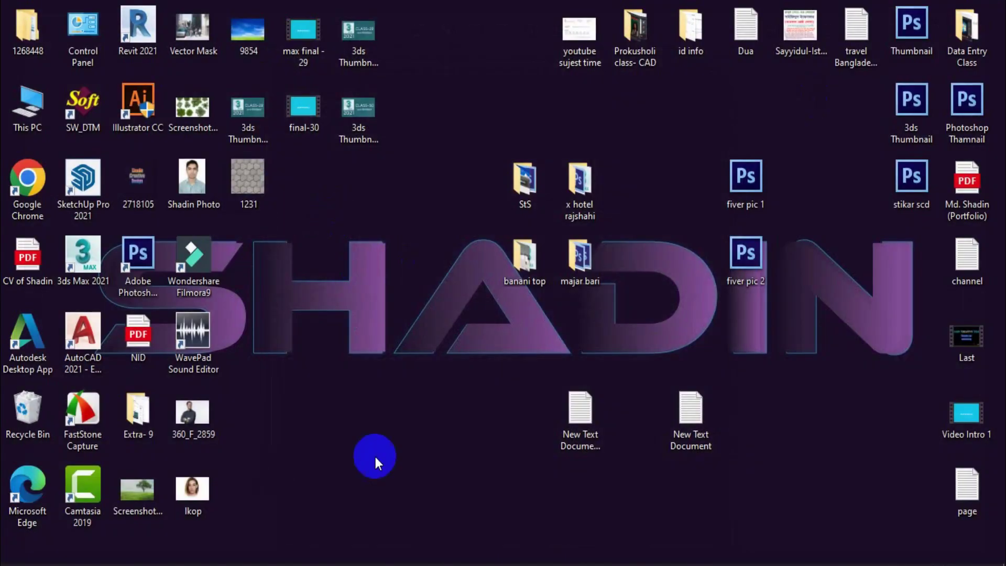
pyautogui.click(346, 555)
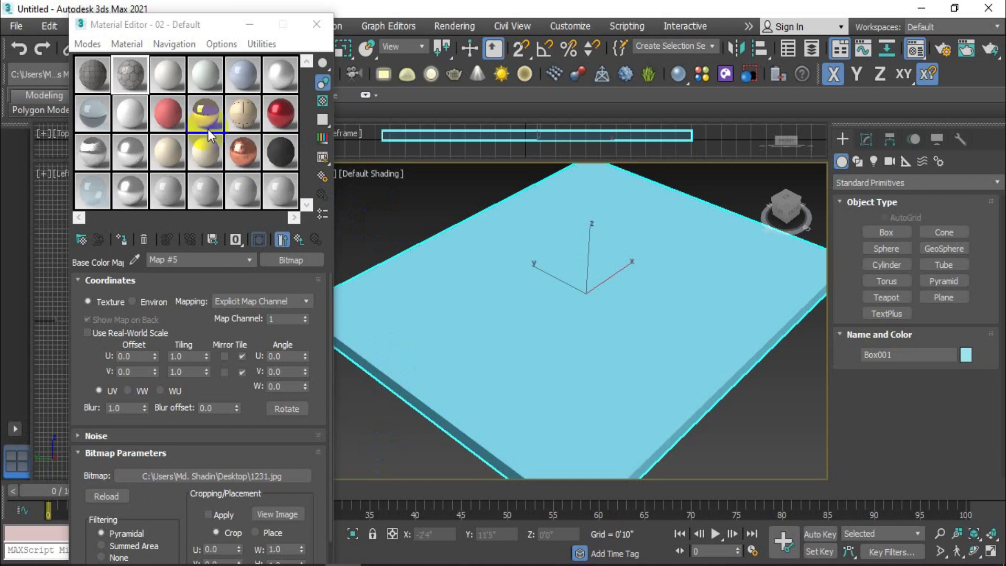
# Assign the 02 - Default paving material to Box001 and show it shaded in the viewport.
pyautogui.click(129, 72)
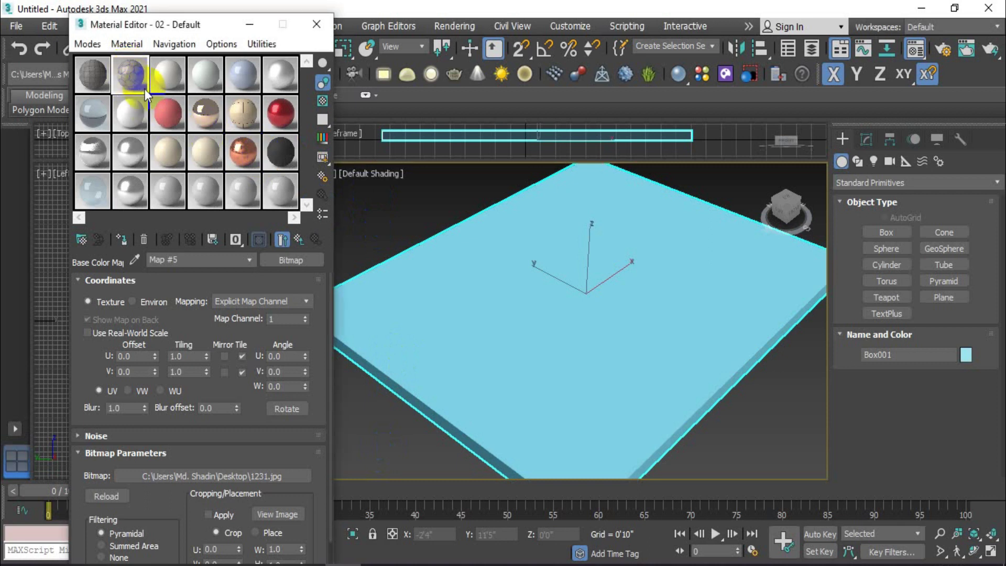
pyautogui.moveTo(144, 89); pyautogui.dragTo(505, 281)
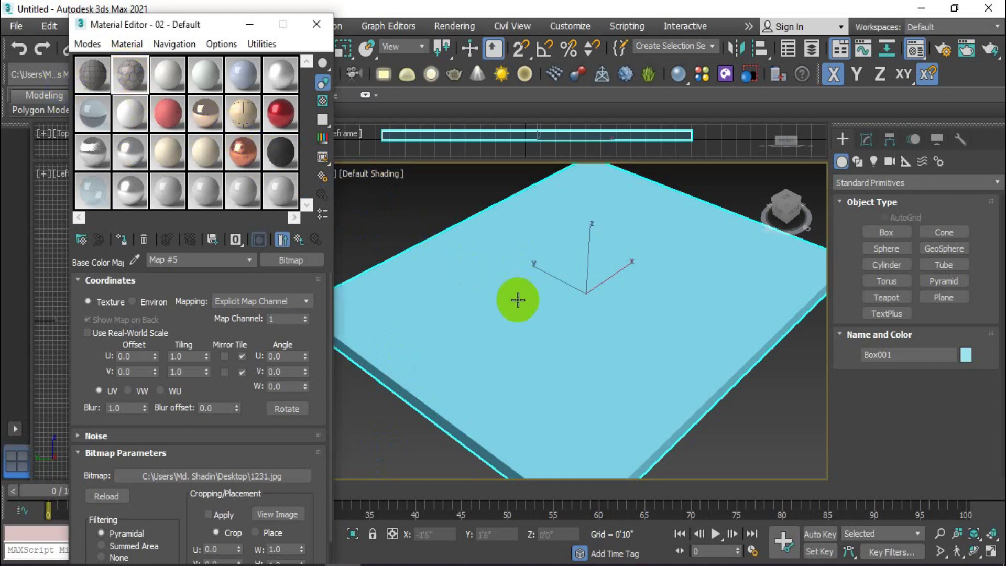
pyautogui.scroll(-2, 521, 295)
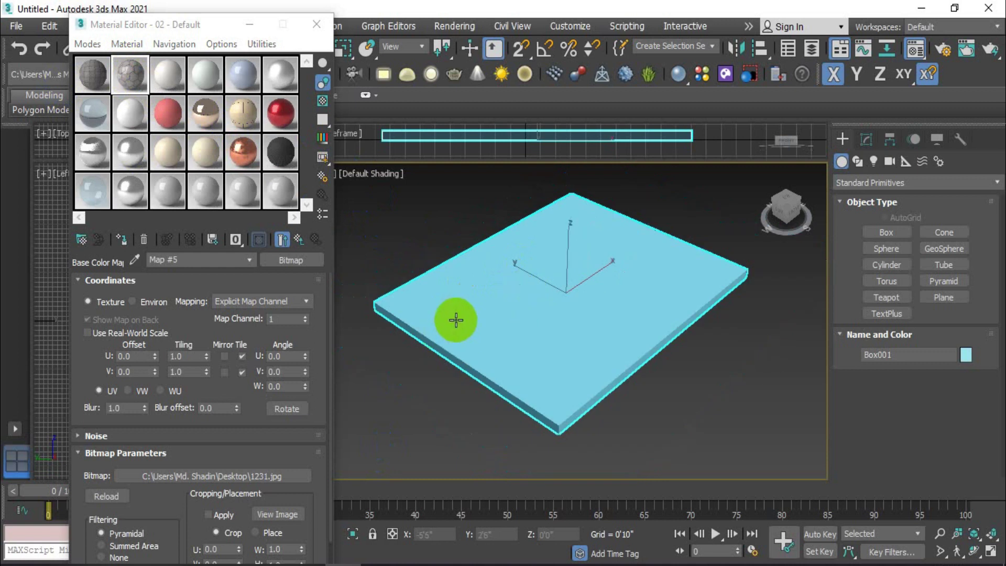
pyautogui.click(129, 74)
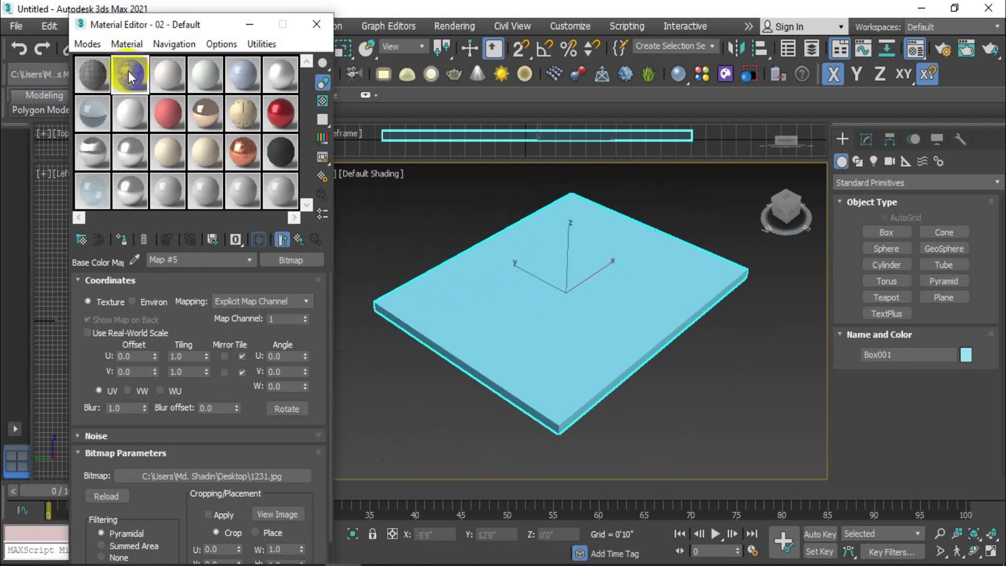
pyautogui.click(124, 242)
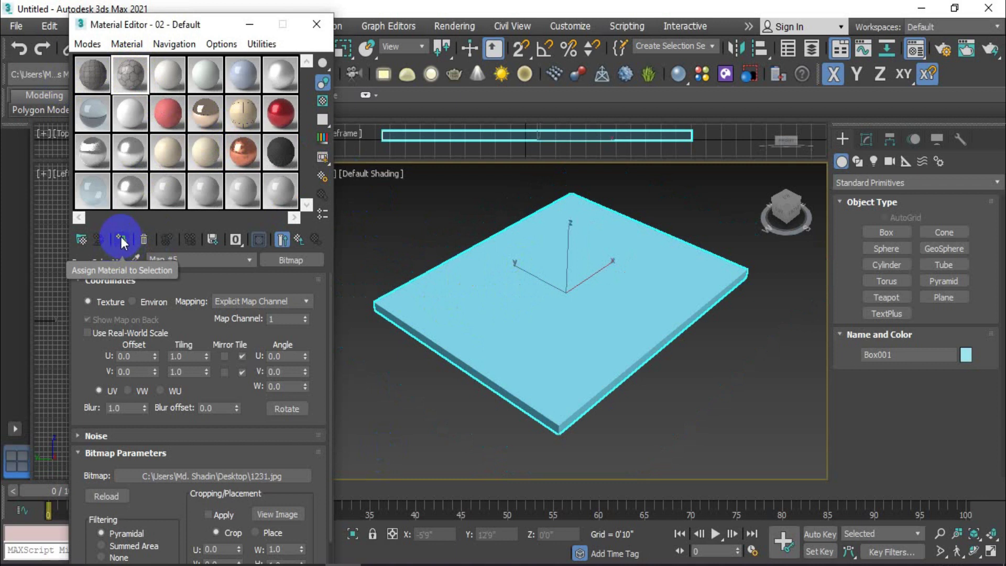
pyautogui.click(125, 242)
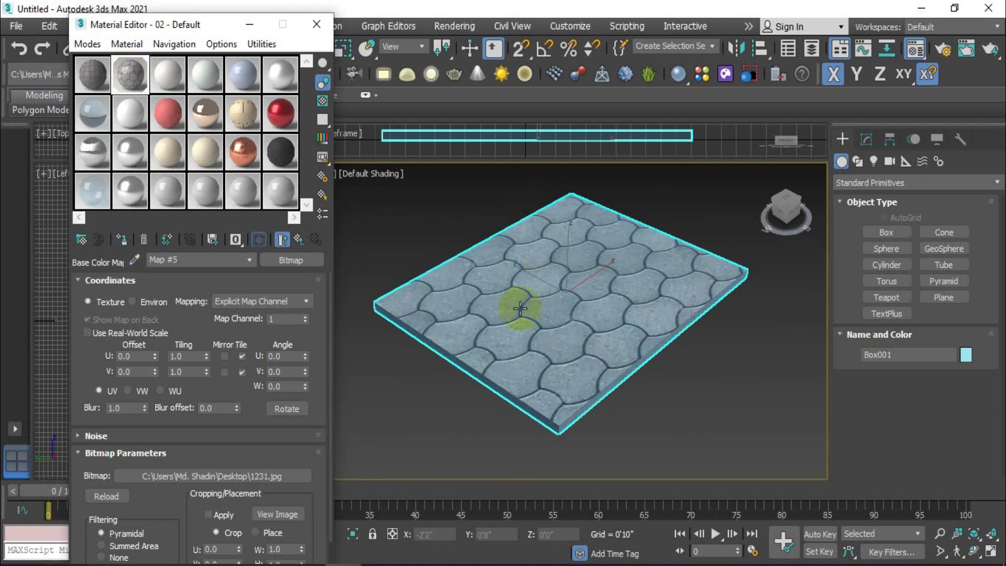
pyautogui.scroll(3, 521, 311)
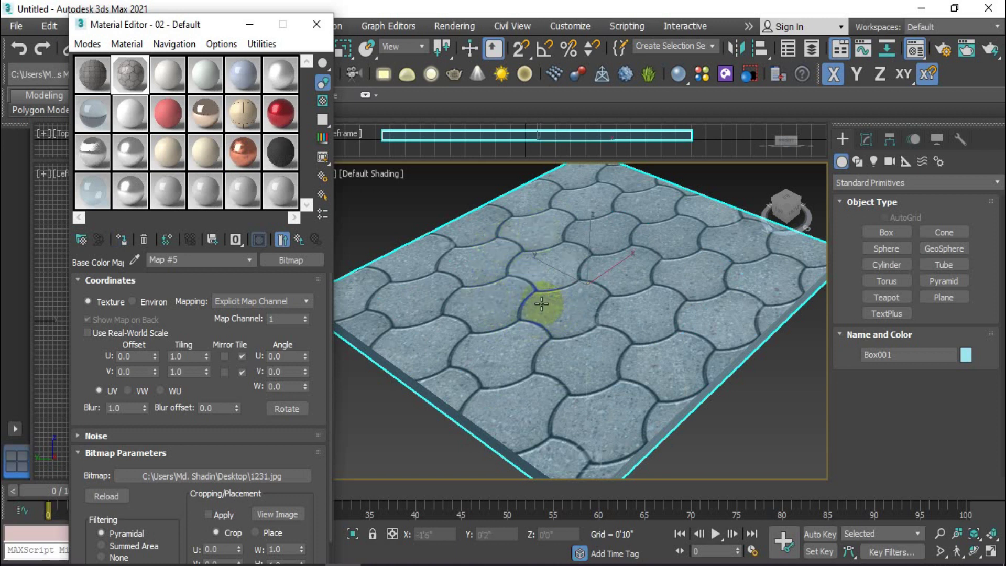
pyautogui.click(259, 240)
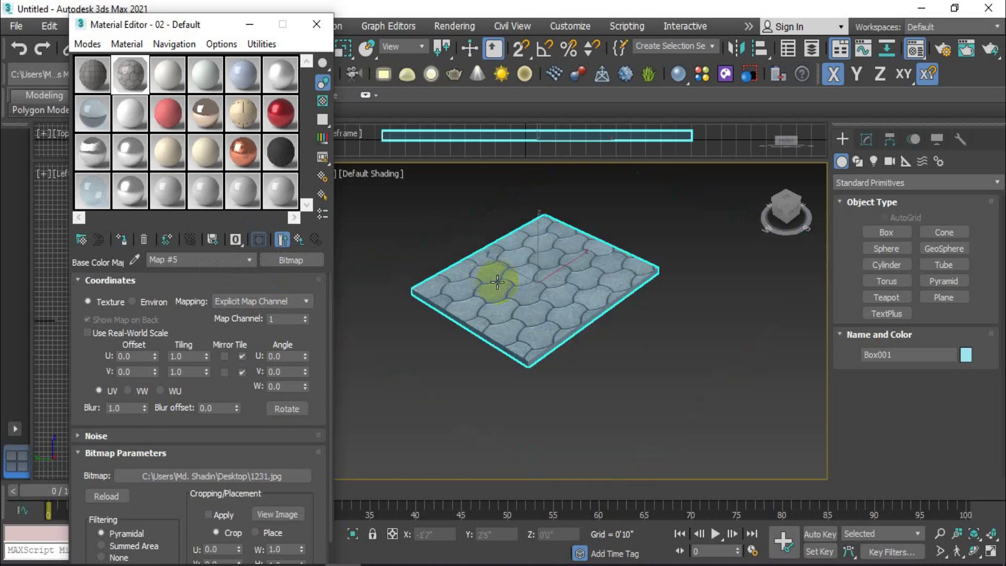
# Pan and zoom to recentre the textured paving slab in the viewport.
pyautogui.scroll(-4, 489, 279)
pyautogui.scroll(2, 508, 288)
pyautogui.moveTo(551, 296); pyautogui.dragTo(551, 310, button='middle')
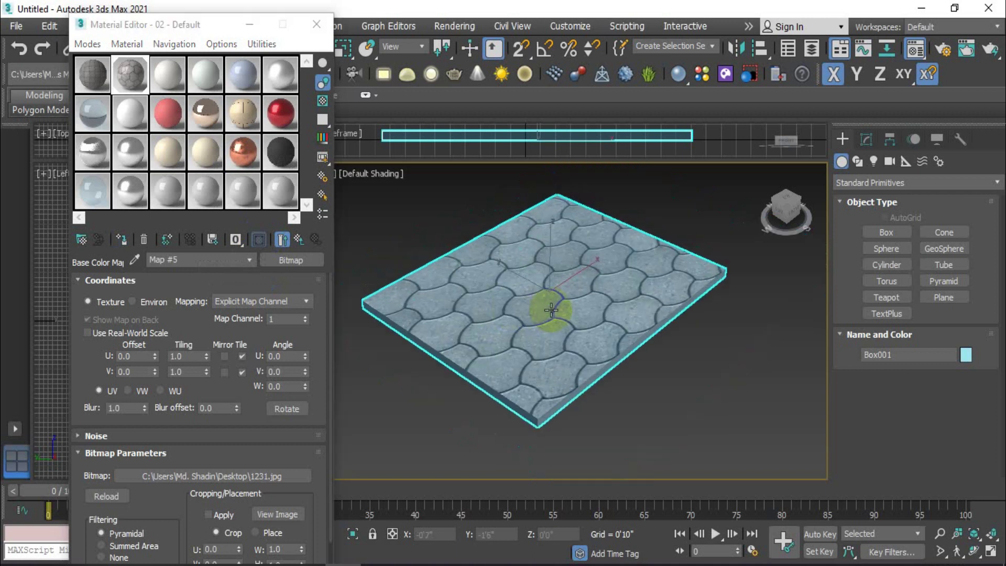
pyautogui.scroll(2, 551, 310)
pyautogui.scroll(-2, 517, 281)
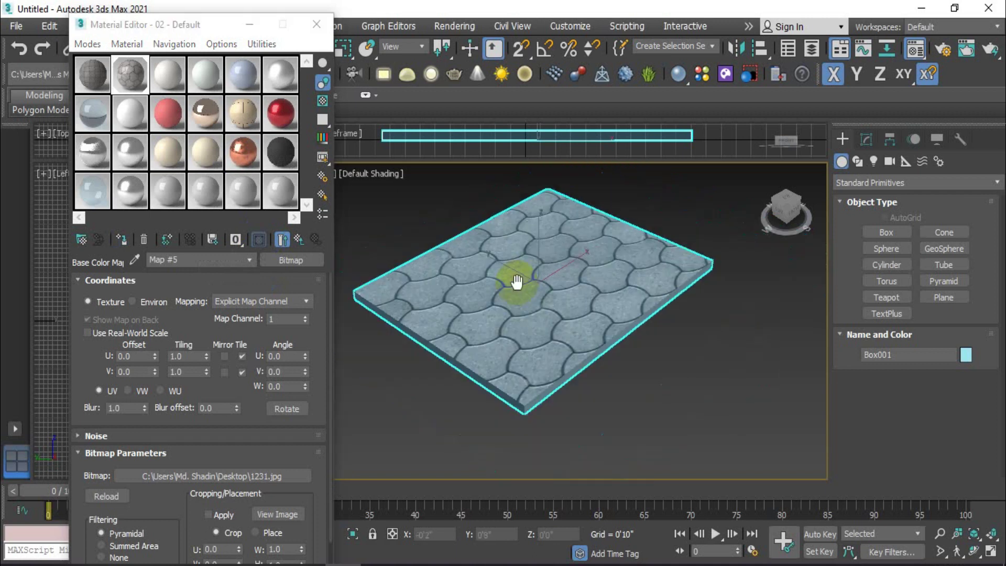
pyautogui.moveTo(517, 281); pyautogui.dragTo(512, 291, button='middle')
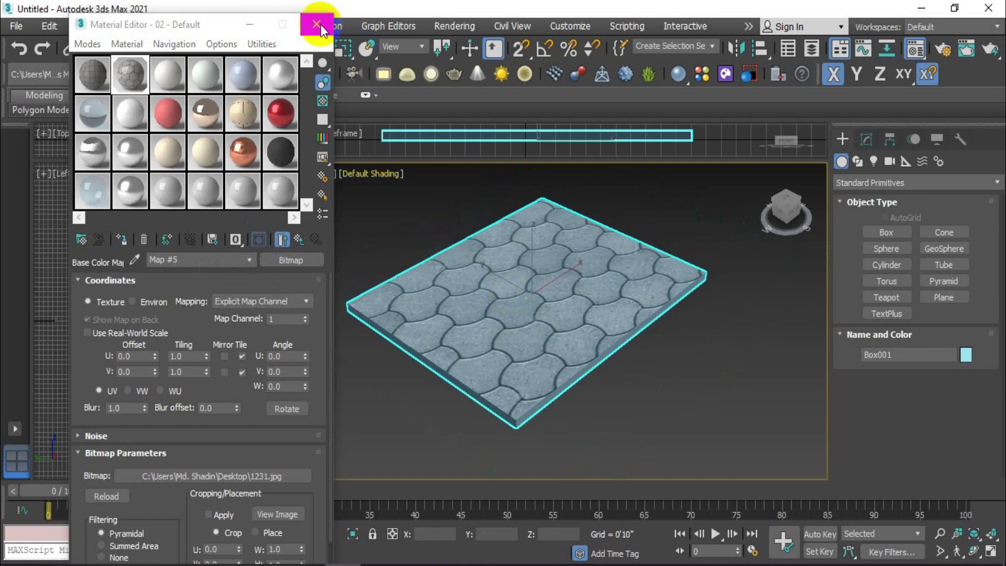
# Close the material editor, reopening it once with M and closing it again.
pyautogui.click(317, 24)
pyautogui.scroll(2, 591, 317)
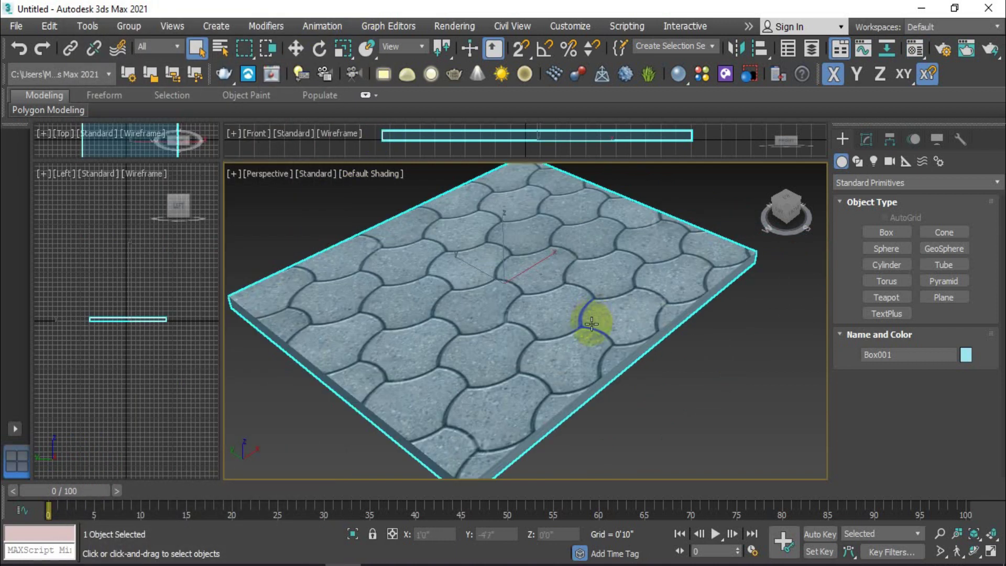
pyautogui.press('m')
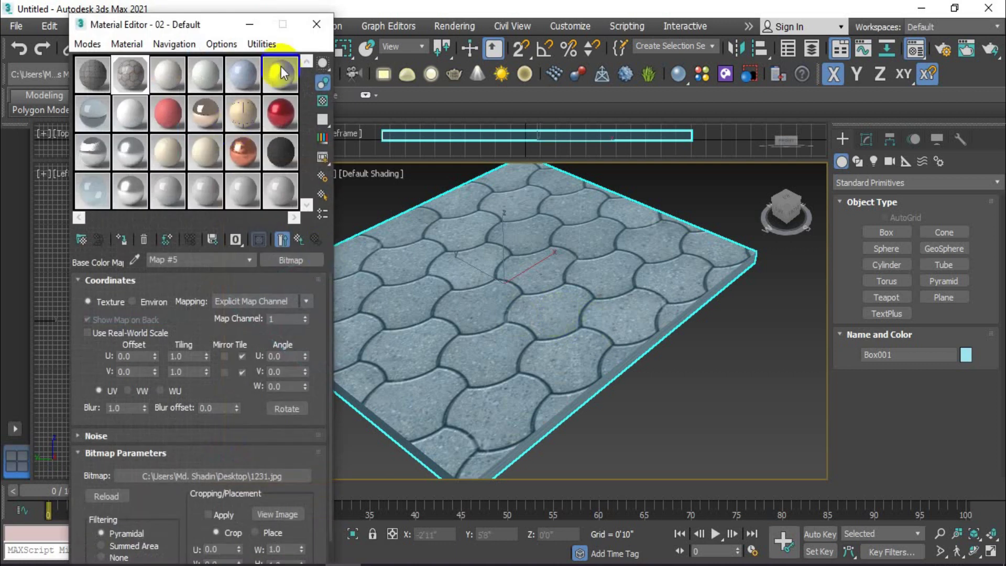
pyautogui.click(324, 25)
# Orbit and pan around the textured slab, then show Box001's Modify panel parameters.
pyautogui.scroll(-2, 467, 292)
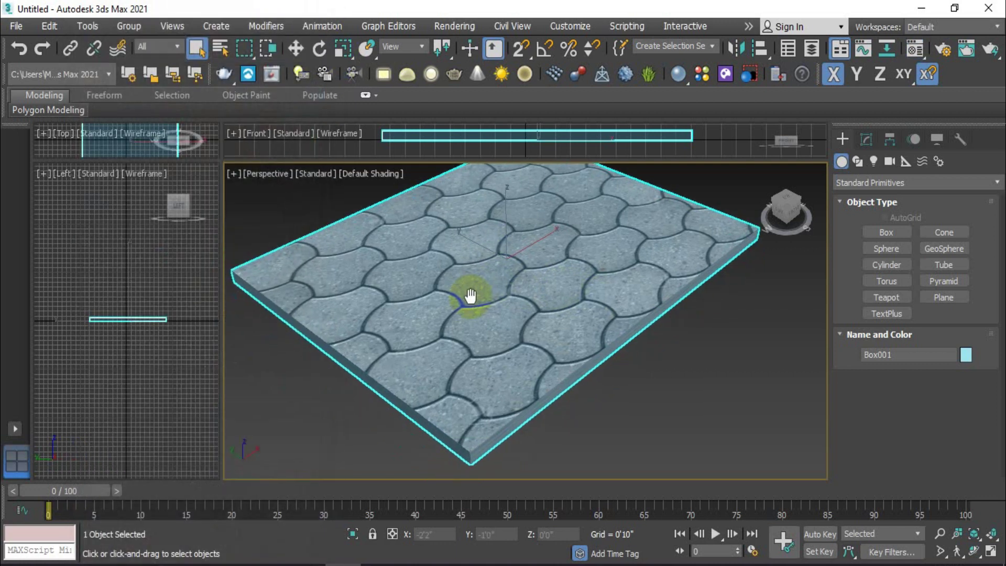
pyautogui.scroll(3, 536, 416)
pyautogui.scroll(2, 532, 410)
pyautogui.scroll(-2, 529, 408)
pyautogui.scroll(-2, 445, 367)
pyautogui.scroll(-2, 471, 314)
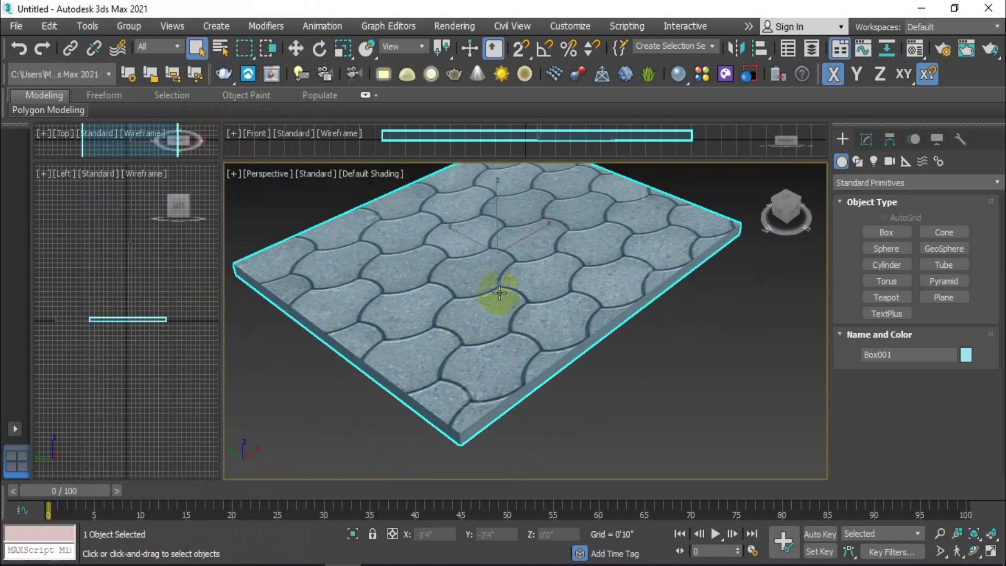
pyautogui.scroll(-1, 460, 262)
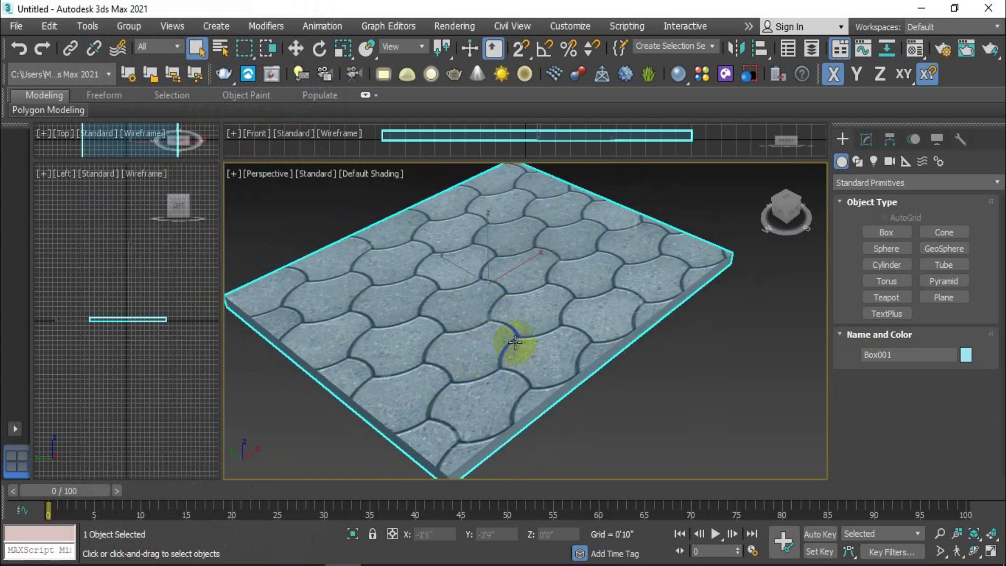
pyautogui.moveTo(524, 352); pyautogui.dragTo(536, 350, button='middle')
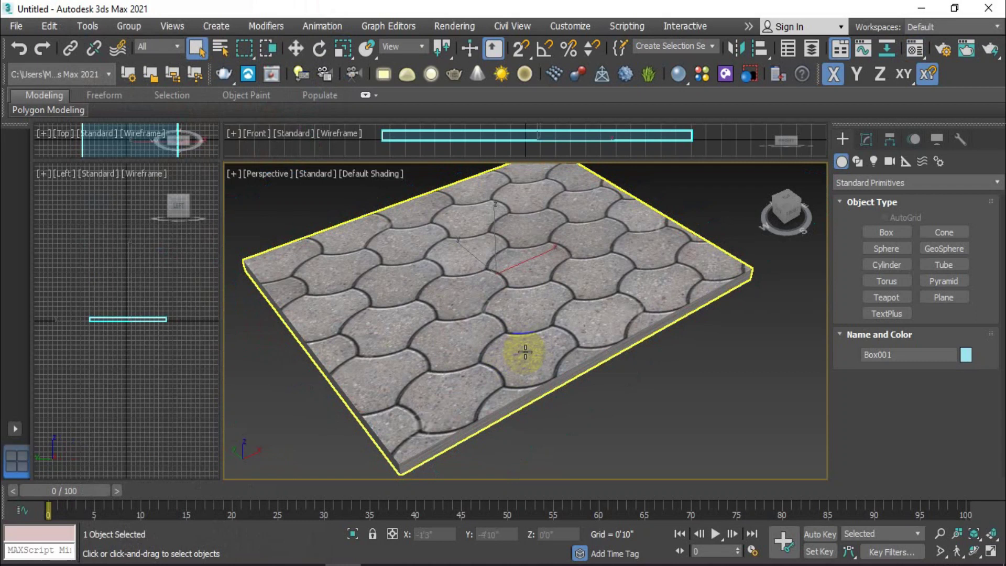
pyautogui.scroll(-2, 529, 350)
pyautogui.keyDown('alt'); pyautogui.moveTo(519, 350); pyautogui.dragTo(529, 354, button='middle'); pyautogui.keyUp('alt')
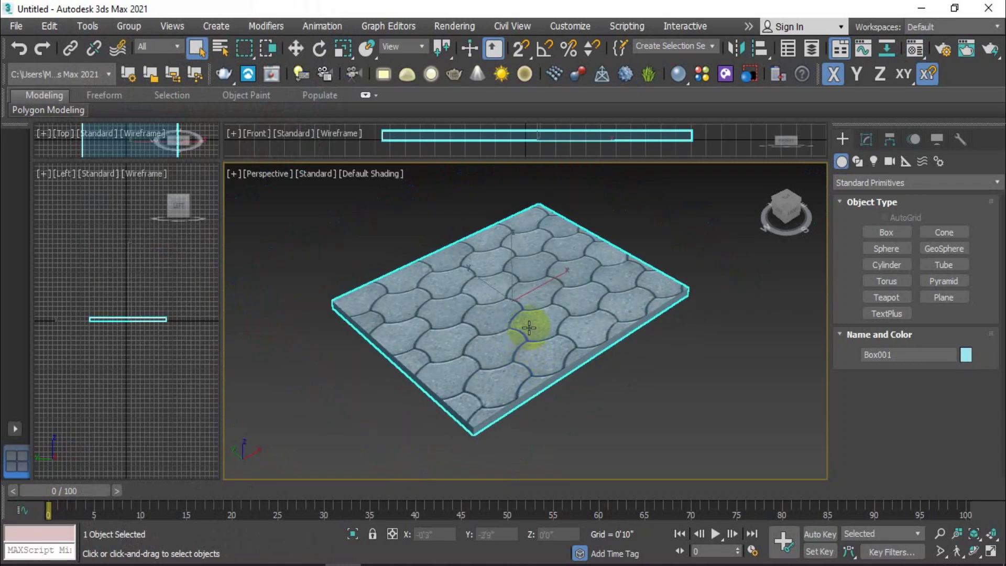
pyautogui.click(865, 143)
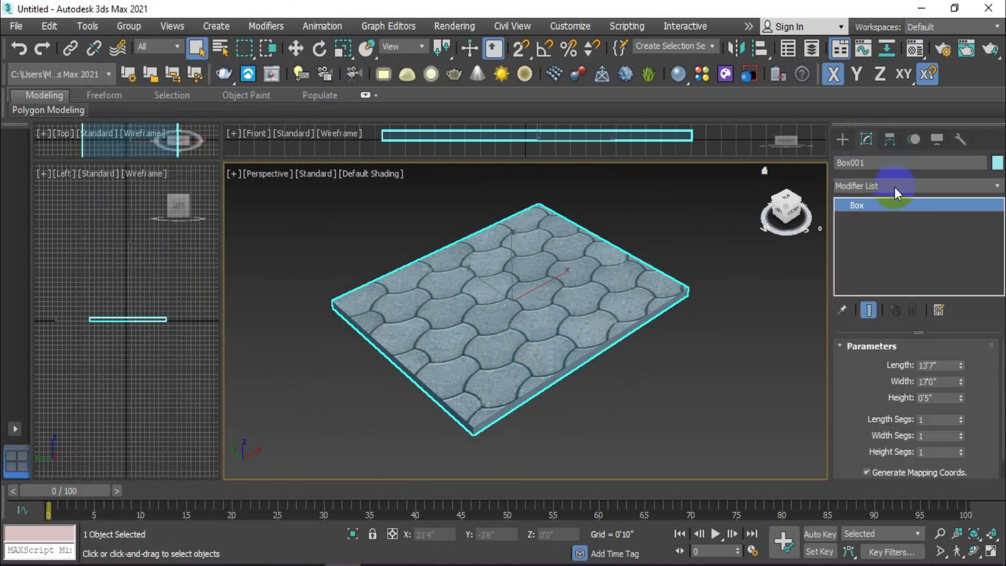
# Add a Map Scaler (WSM) modifier to Box001 from the Modifier List.
pyautogui.click(894, 187)
pyautogui.scroll(-6, 887, 370)
pyautogui.scroll(-4, 872, 407)
pyautogui.scroll(-2, 869, 442)
pyautogui.scroll(-3, 873, 444)
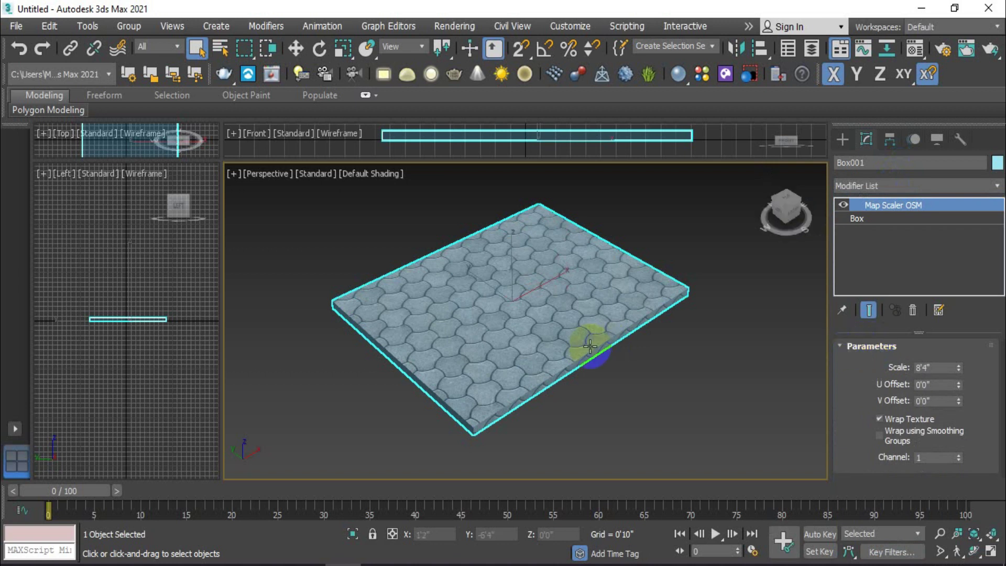
pyautogui.scroll(3, 566, 346)
pyautogui.scroll(-3, 561, 335)
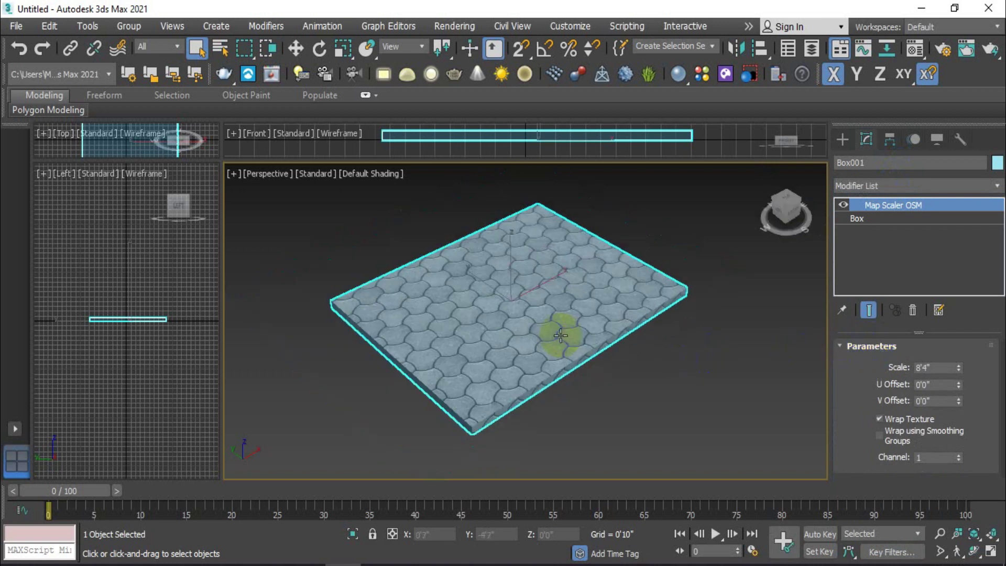
# Undo and redo the Map Scaler to compare paving tile size before and after.
pyautogui.hotkey('ctrl', 'z')
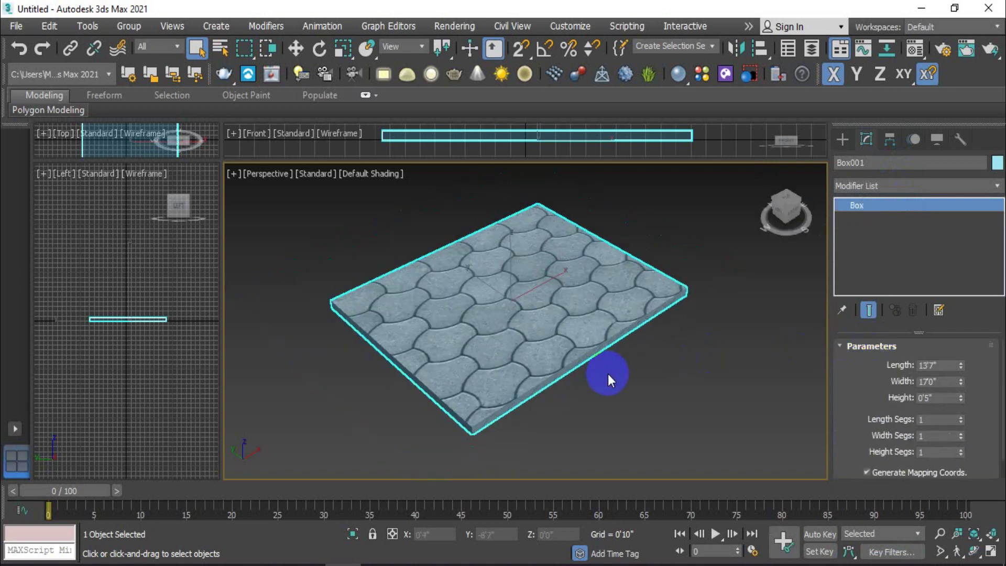
pyautogui.hotkey('ctrl', 'y')
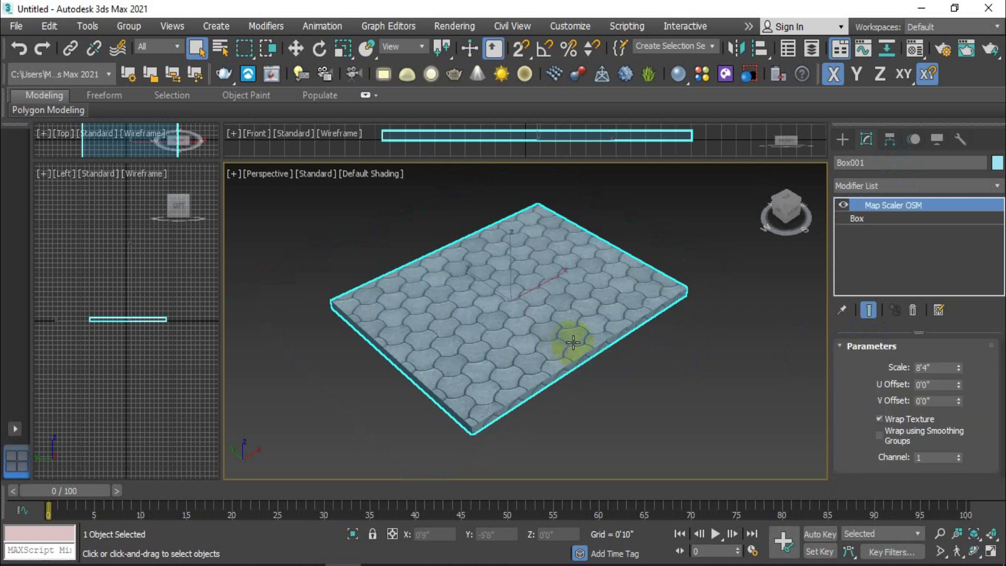
pyautogui.scroll(2, 538, 339)
pyautogui.scroll(-2, 534, 338)
pyautogui.scroll(3, 528, 340)
pyautogui.scroll(4, 547, 405)
pyautogui.scroll(-2, 555, 404)
pyautogui.scroll(-2, 544, 355)
pyautogui.scroll(-2, 539, 347)
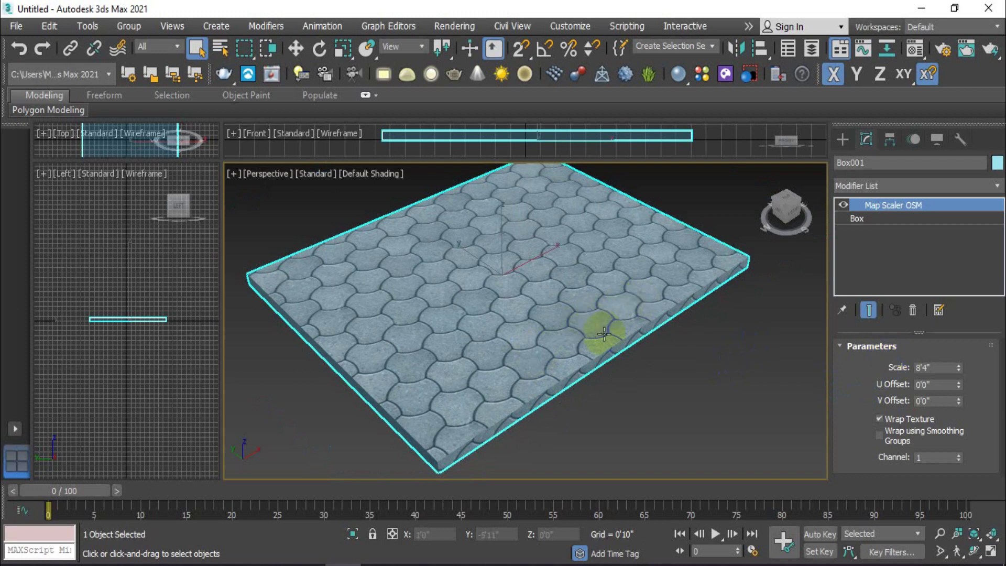
# Preview 1231.jpg in Windows Photos from the desktop, then return to 3ds Max.
pyautogui.click(920, 8)
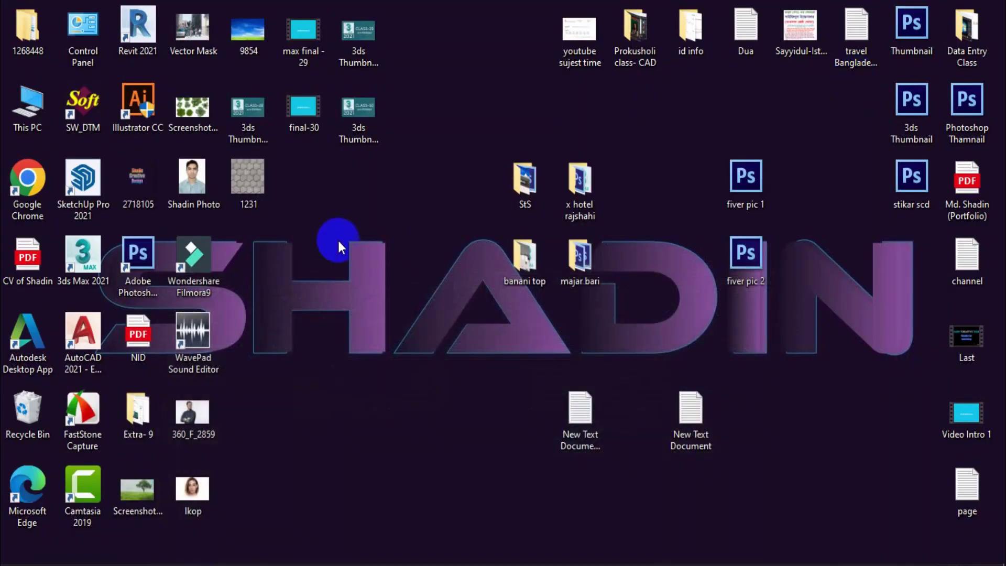
pyautogui.click(256, 182)
pyautogui.doubleClick(256, 182)
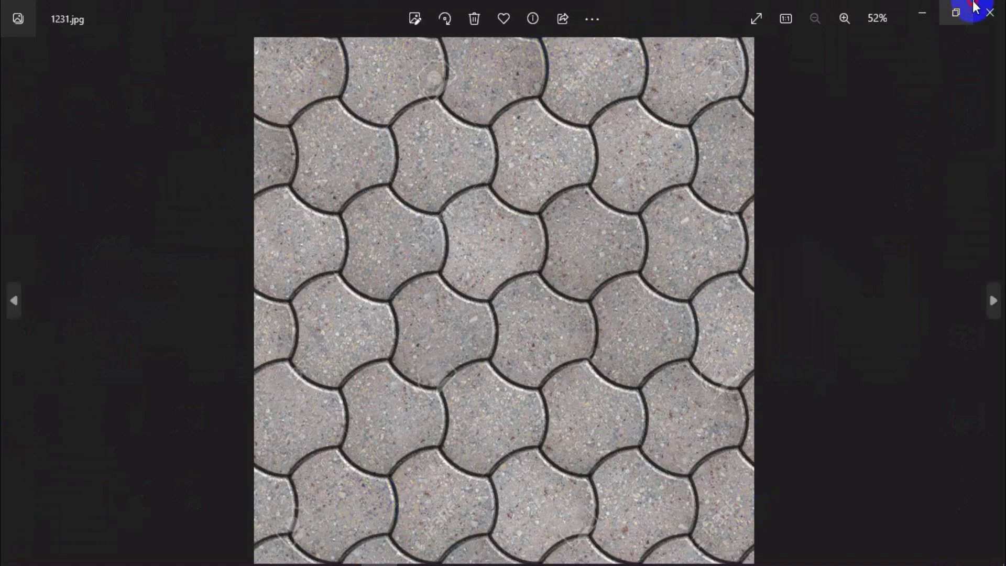
pyautogui.click(956, 12)
pyautogui.click(495, 157)
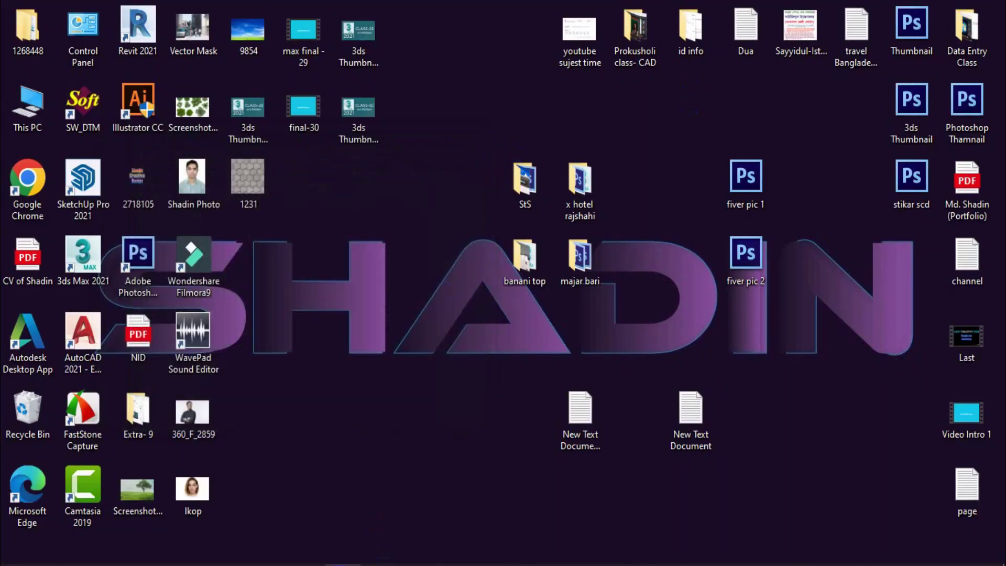
pyautogui.click(343, 554)
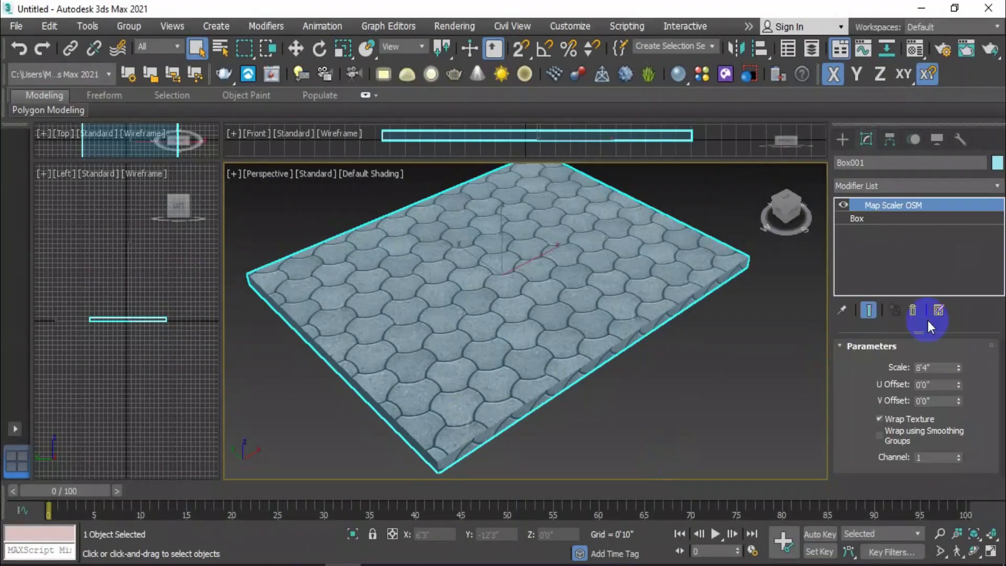
# Set the Map Scaler scale to 3'0" and reselect Box001 to check the denser tiles.
pyautogui.moveTo(958, 366); pyautogui.dragTo(964, 400)
pyautogui.click(920, 366)
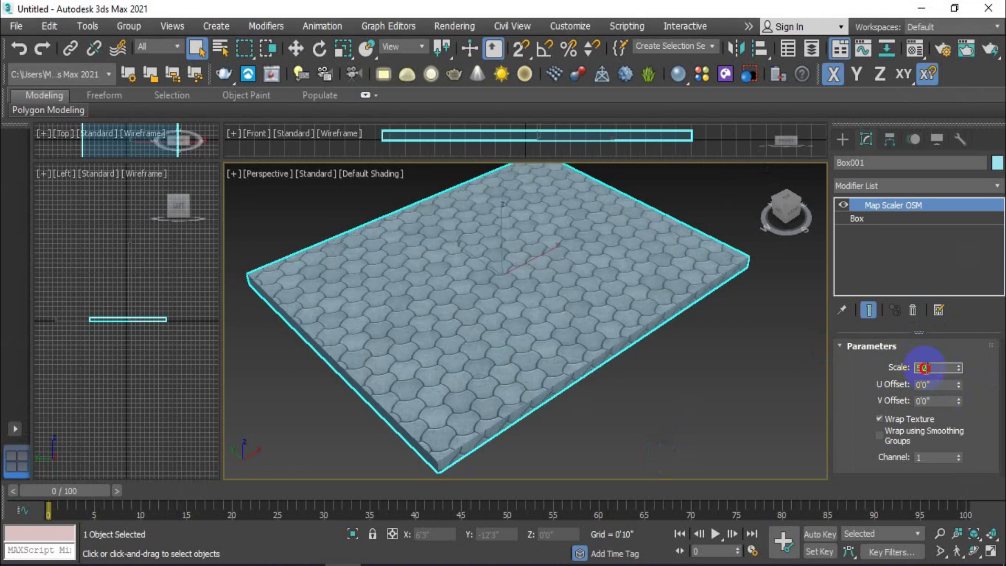
pyautogui.write('3')
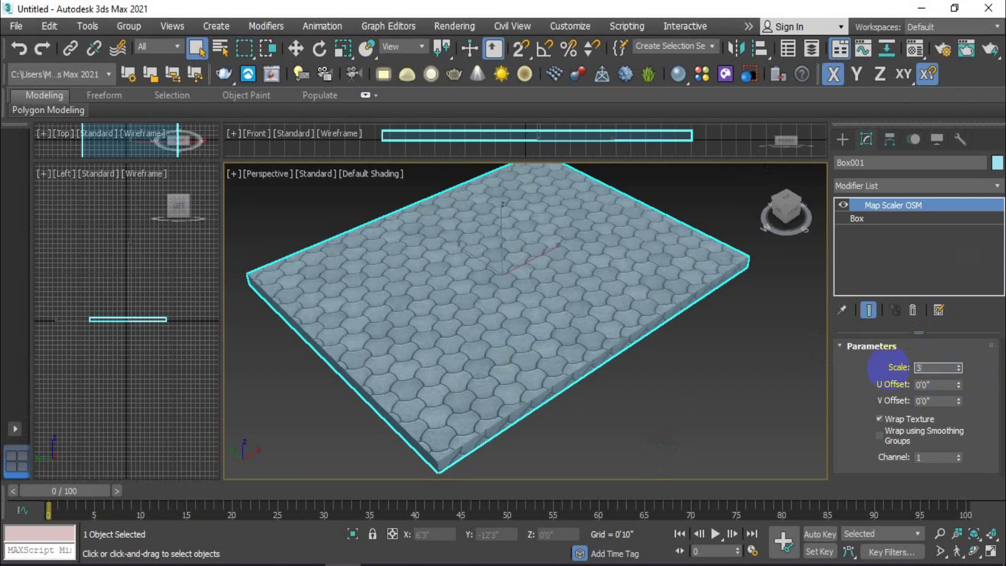
pyautogui.press('Return')
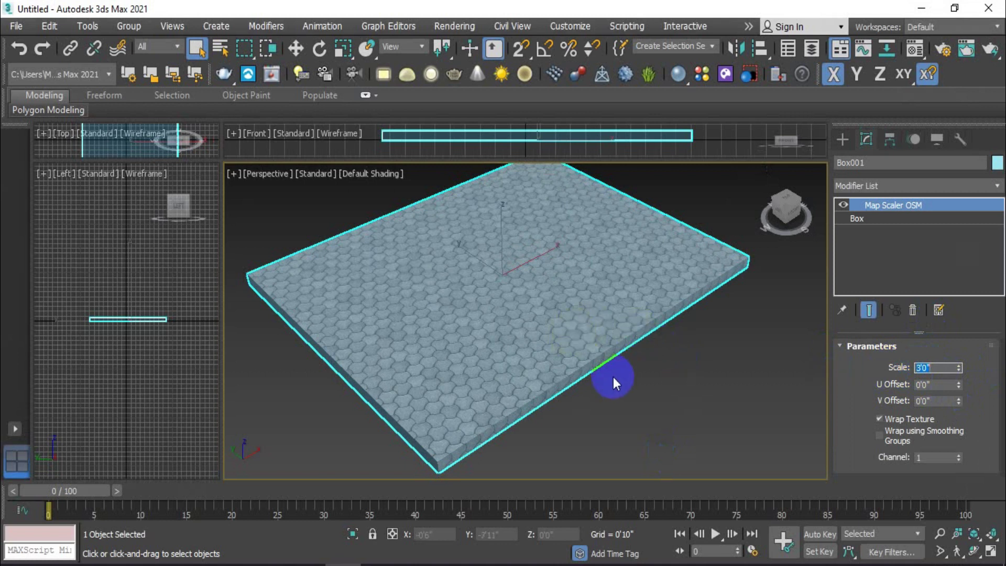
pyautogui.click(615, 385)
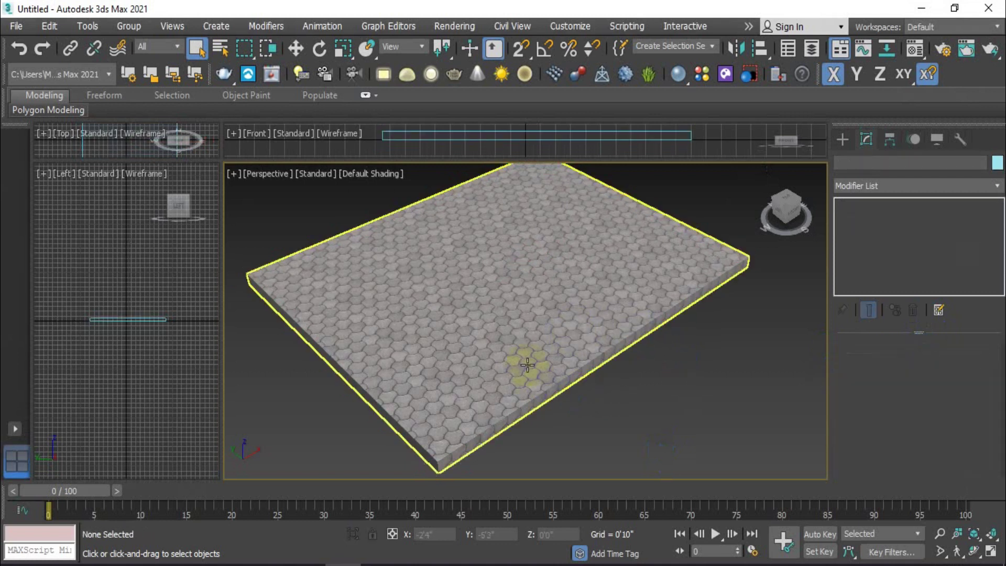
pyautogui.scroll(3, 527, 364)
pyautogui.scroll(-3, 550, 365)
pyautogui.scroll(-2, 535, 381)
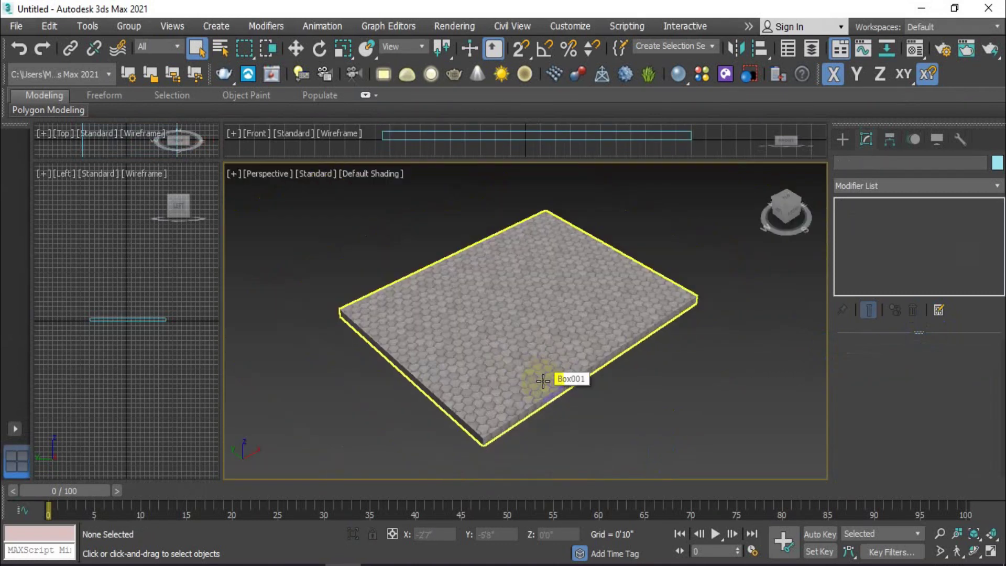
pyautogui.click(542, 379)
pyautogui.scroll(2, 544, 366)
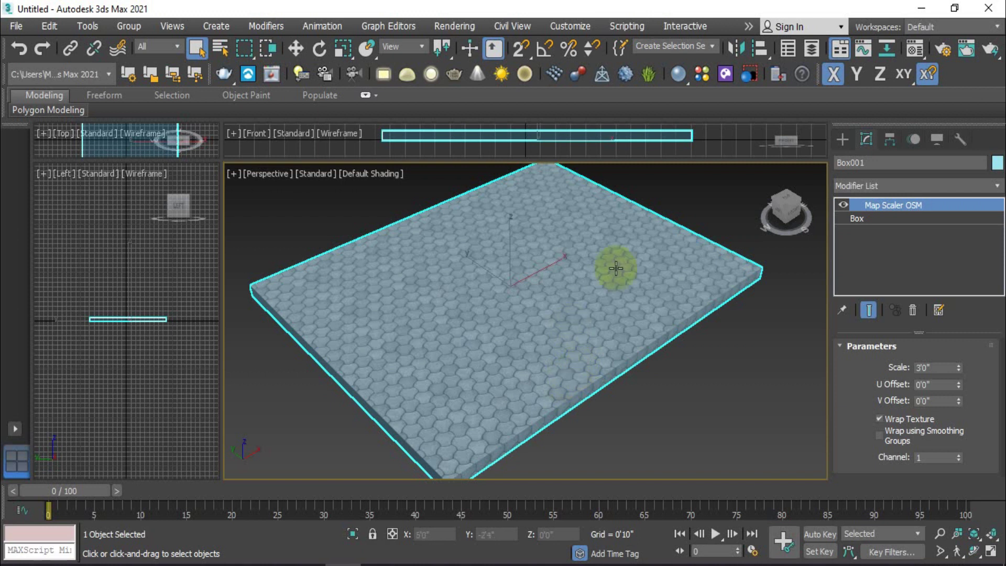
# Raise the Map Scaler scale to 3'11" and frame the whole slab in view.
pyautogui.moveTo(958, 370)
pyautogui.mouseDown()
pyautogui.moveTo(961, 387)
pyautogui.moveTo(958, 346)
pyautogui.mouseUp()
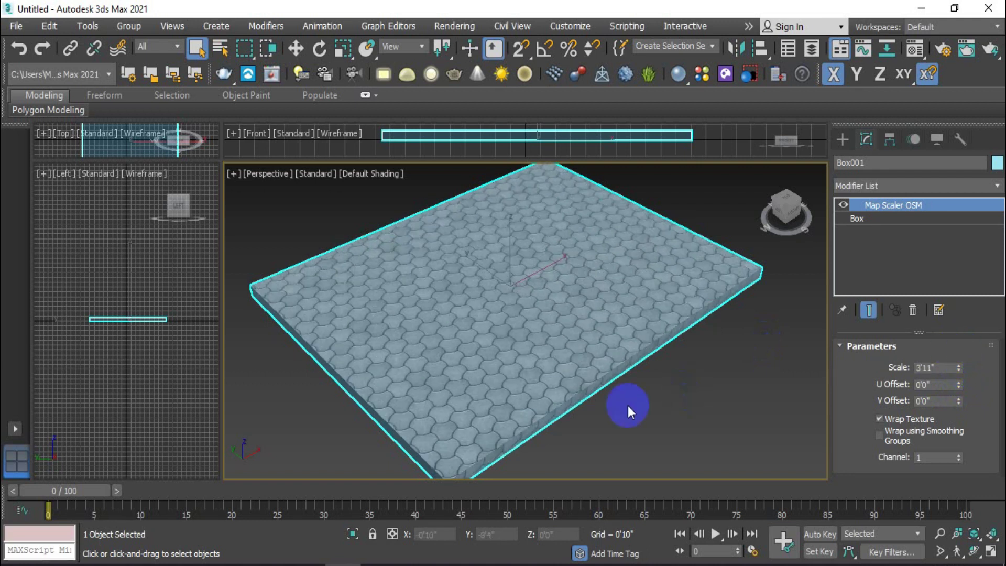
pyautogui.click(687, 375)
pyautogui.scroll(3, 623, 361)
pyautogui.click(643, 359)
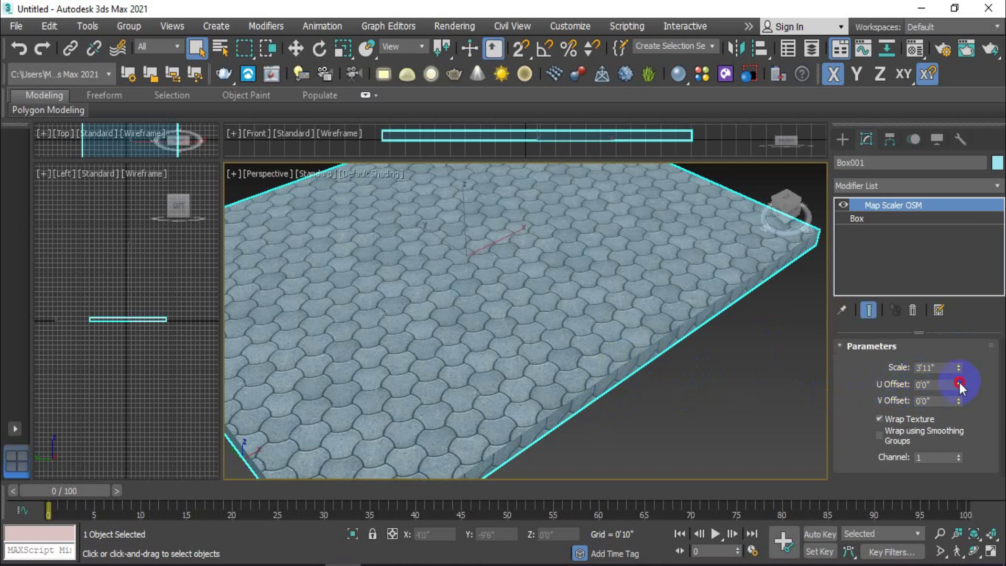
pyautogui.press('z')
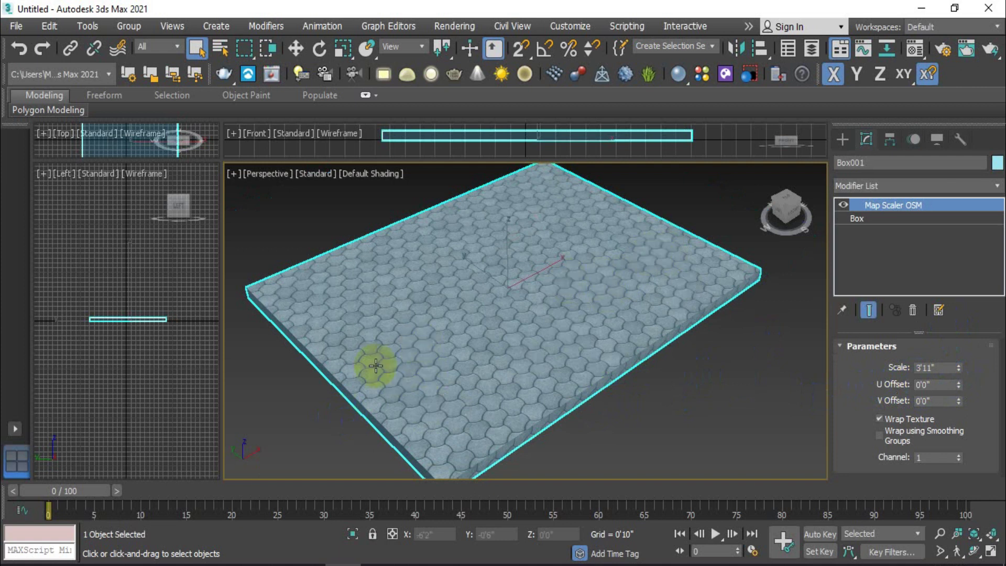
pyautogui.scroll(2, 419, 417)
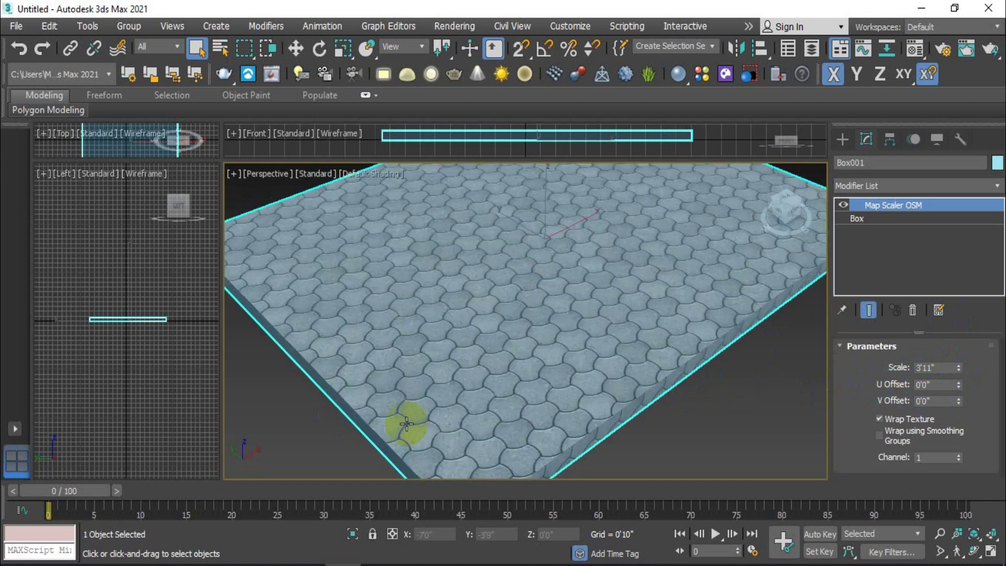
pyautogui.scroll(3, 367, 422)
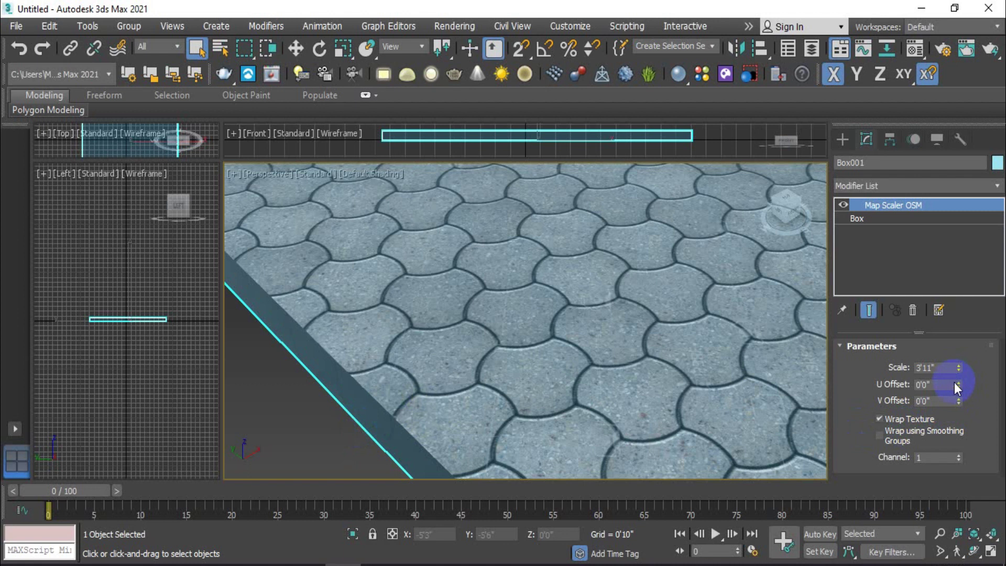
# Try the U and V offsets, sliding the paving texture across the slab.
pyautogui.click(957, 382)
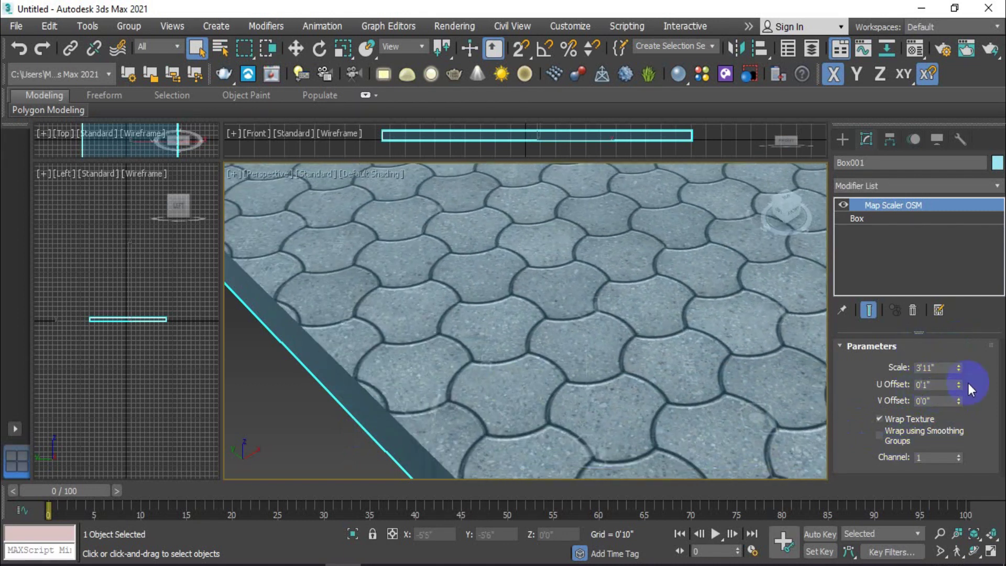
pyautogui.moveTo(958, 383); pyautogui.dragTo(955, 367)
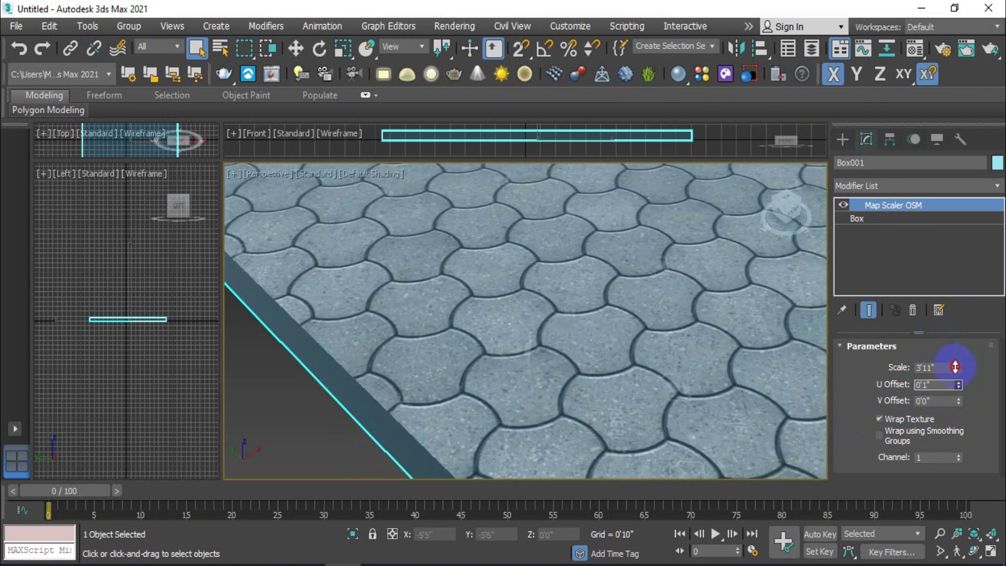
pyautogui.scroll(-3, 714, 408)
pyautogui.moveTo(736, 420)
pyautogui.keyDown('alt'); pyautogui.mouseDown(button='middle')
pyautogui.moveTo(552, 353)
pyautogui.moveTo(633, 361)
pyautogui.mouseUp(button='middle'); pyautogui.keyUp('alt')
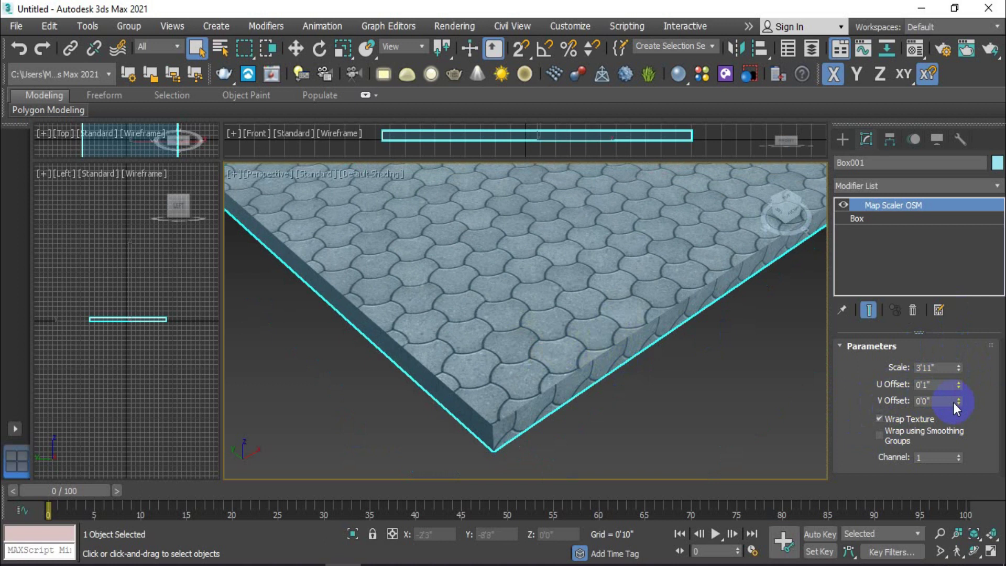
pyautogui.moveTo(957, 401)
pyautogui.mouseDown()
pyautogui.moveTo(959, 378)
pyautogui.moveTo(933, 337)
pyautogui.moveTo(591, 371)
pyautogui.mouseUp()
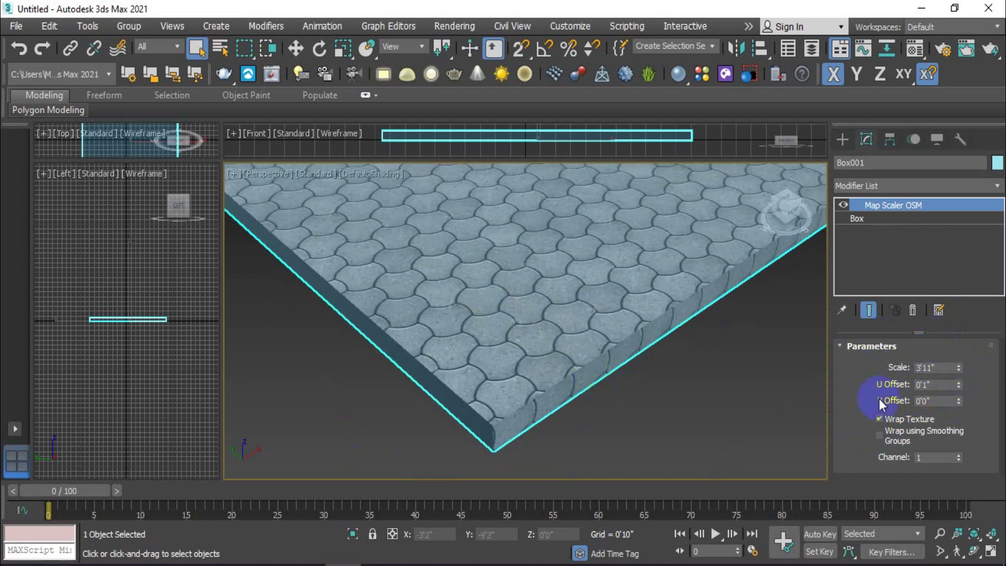
pyautogui.moveTo(958, 398)
pyautogui.mouseDown()
pyautogui.moveTo(936, 343)
pyautogui.moveTo(584, 394)
pyautogui.mouseUp()
# Reset U and V offsets to 0'0" and turn off Wrap Texture.
pyautogui.scroll(-3, 584, 391)
pyautogui.scroll(-3, 619, 394)
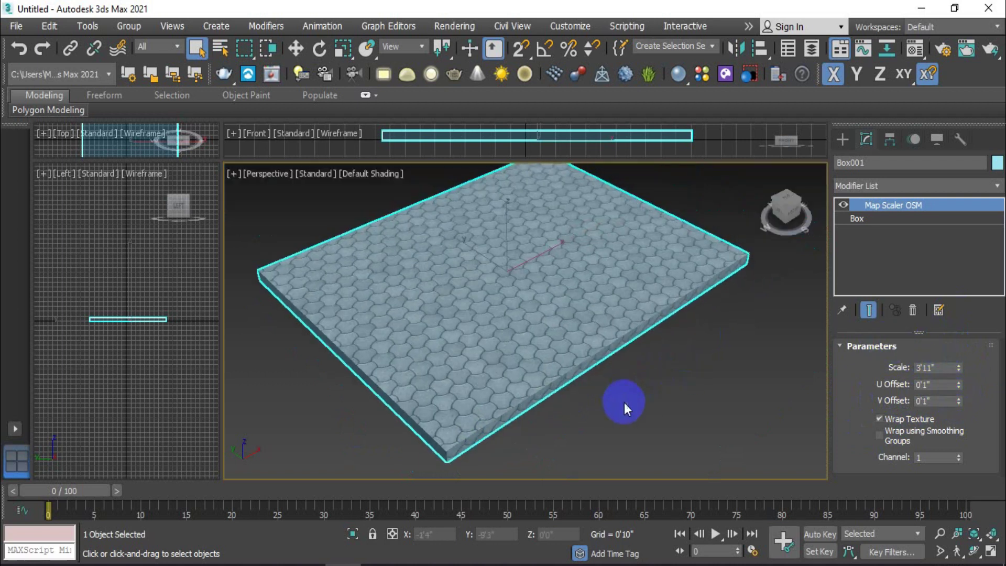
pyautogui.click(957, 386)
pyautogui.click(959, 403)
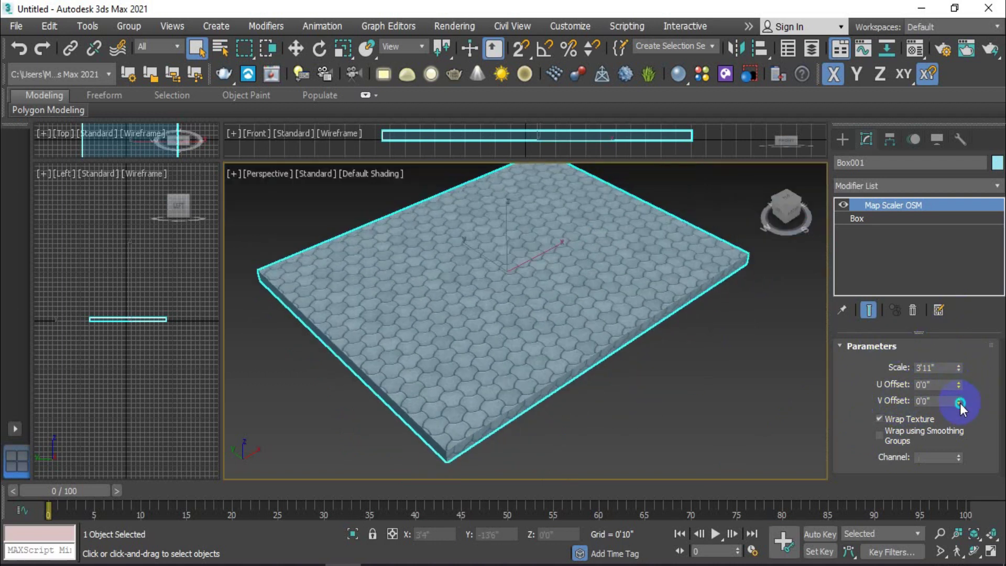
pyautogui.click(879, 418)
# Re-enable Wrap Texture on Box001's Map Scaler, leaving Wrap using Smoothing Groups unchecked.
pyautogui.scroll(3, 527, 401)
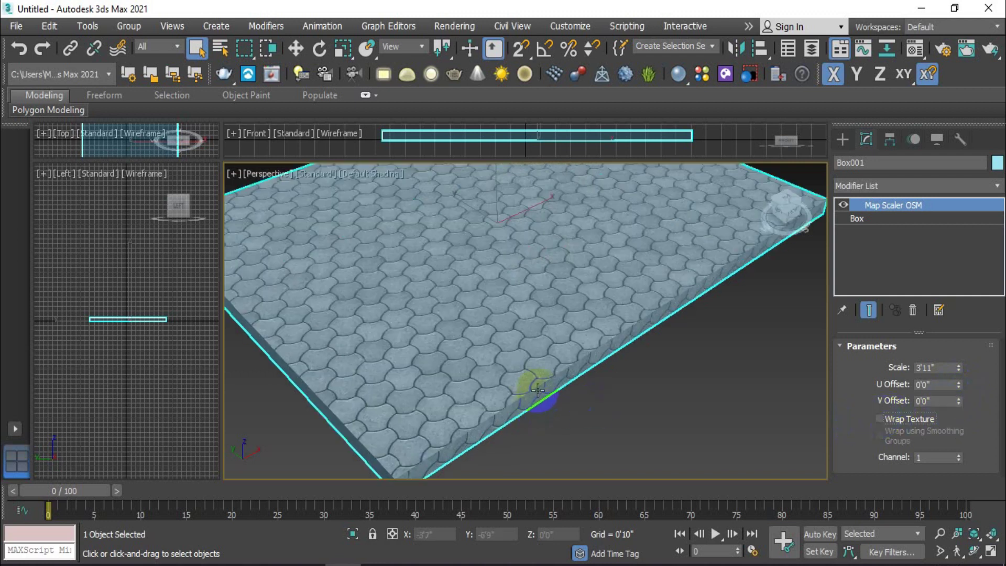
pyautogui.click(879, 418)
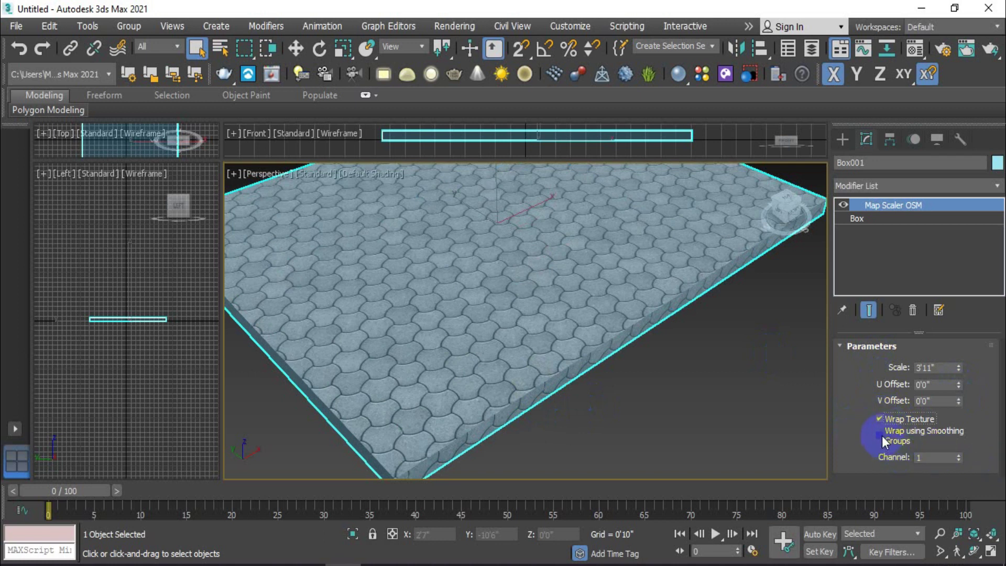
pyautogui.click(880, 435)
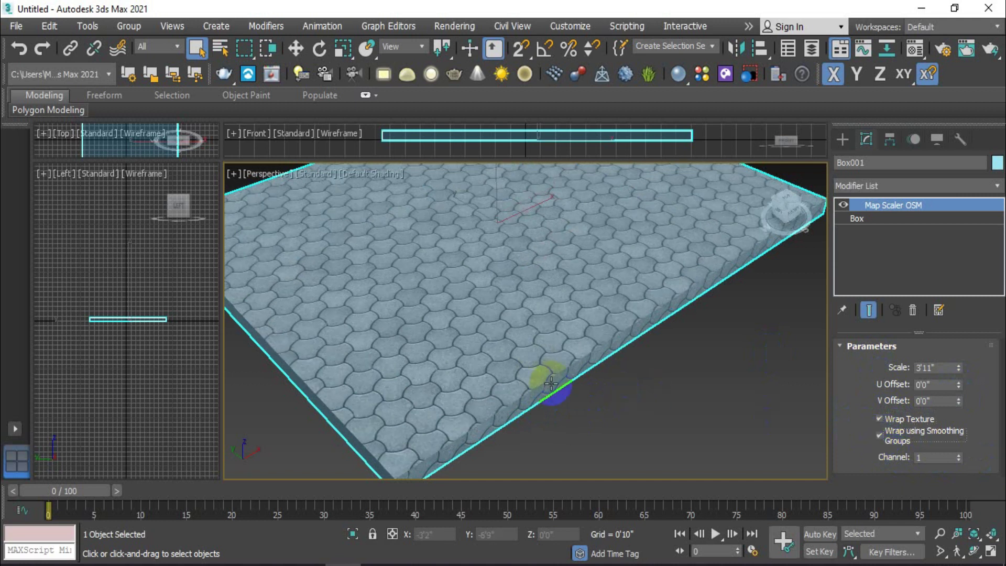
pyautogui.scroll(4, 539, 366)
pyautogui.scroll(-2, 576, 359)
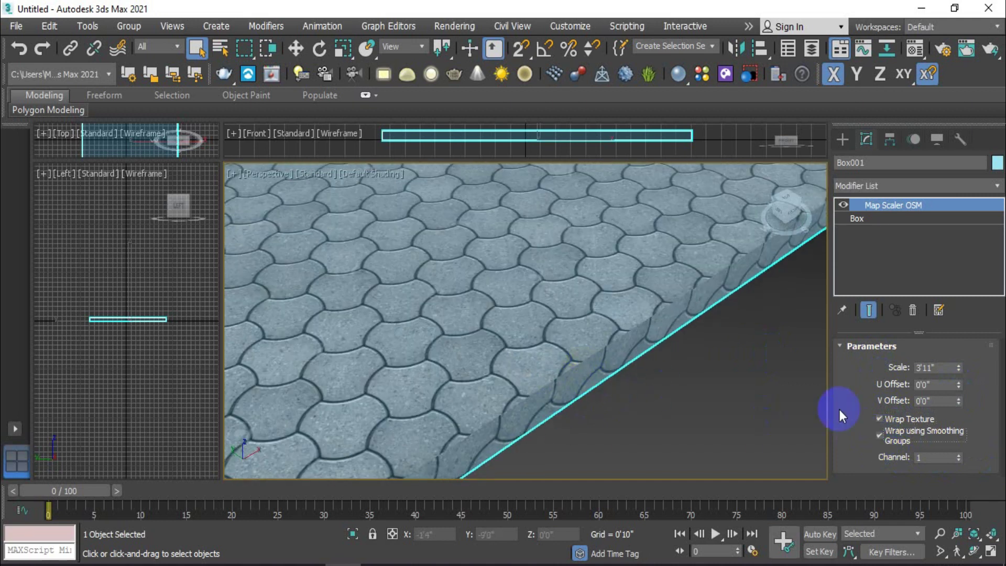
pyautogui.click(878, 437)
pyautogui.click(880, 434)
pyautogui.click(881, 435)
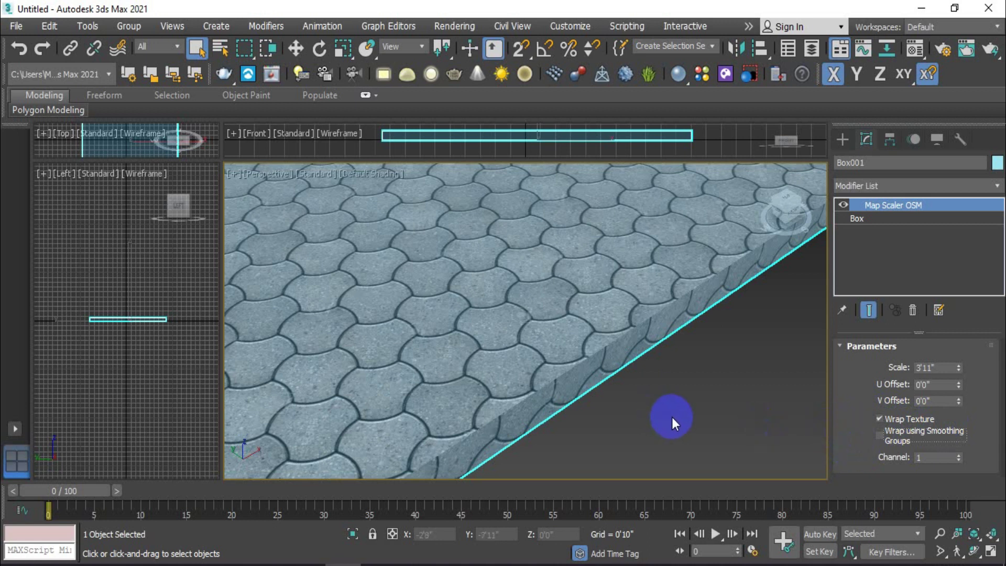
pyautogui.scroll(-2, 578, 380)
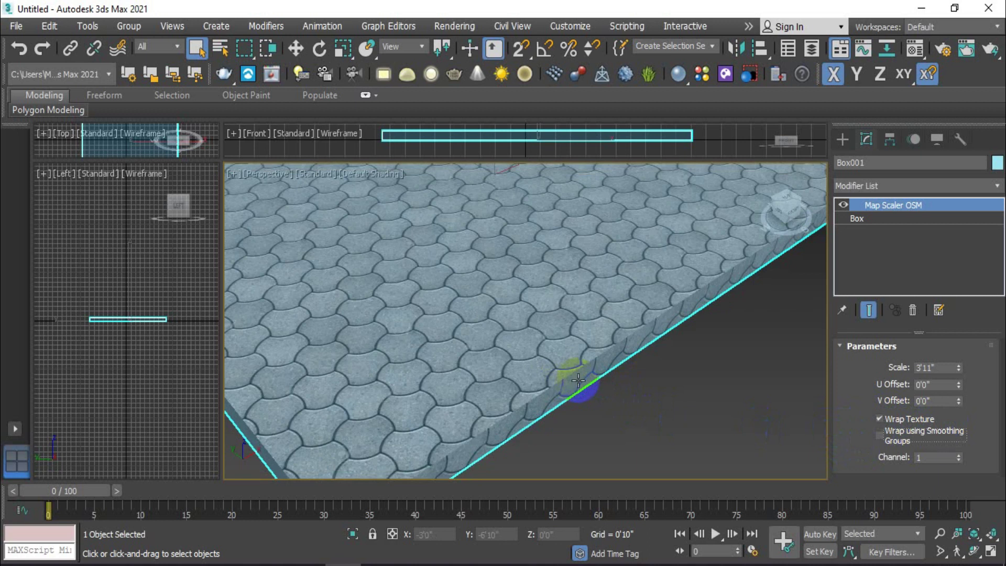
pyautogui.scroll(-5, 578, 379)
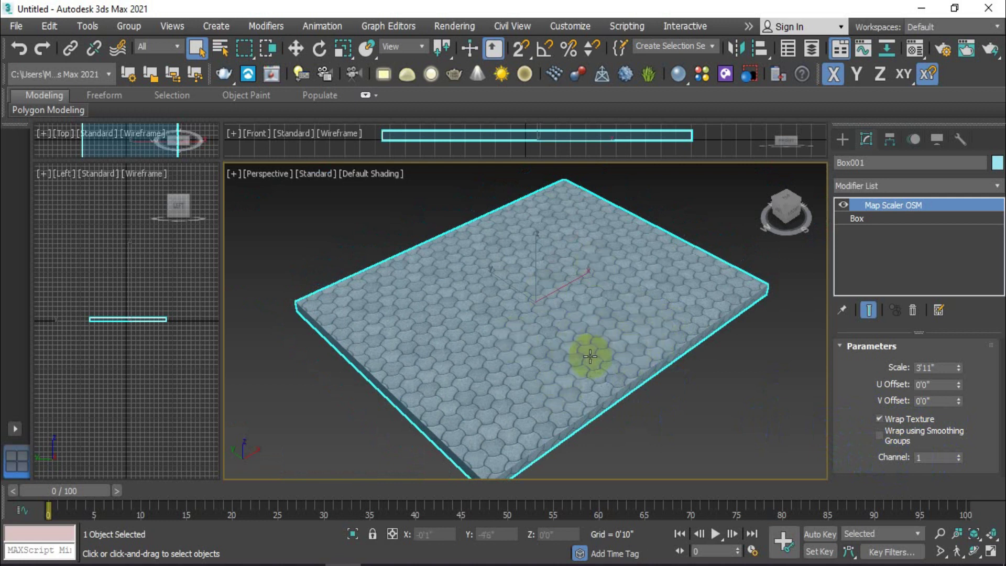
# Return the Map Scaler to mapping channel 1 and raise its scale to 4'2".
pyautogui.click(958, 455)
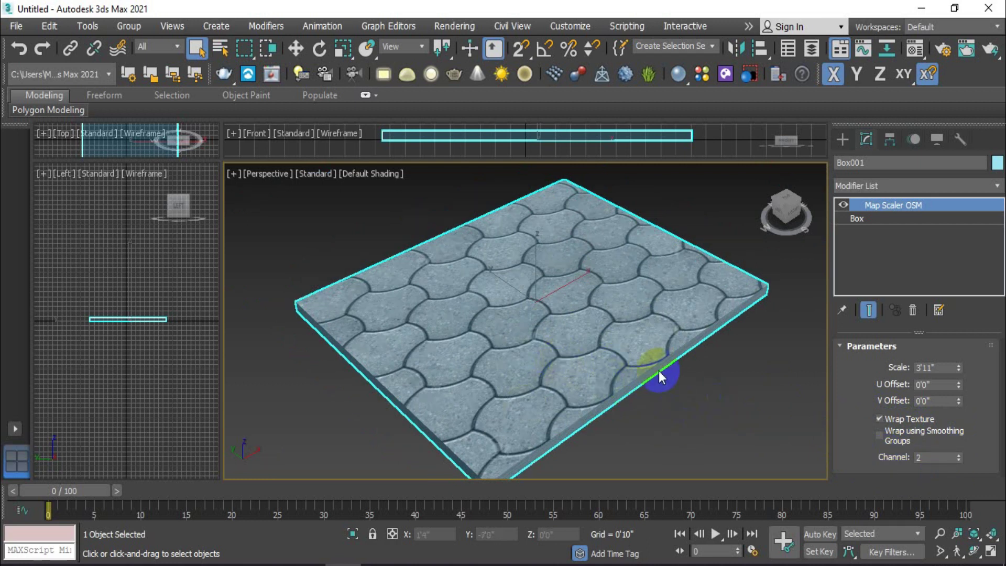
pyautogui.click(957, 454)
pyautogui.click(964, 347)
pyautogui.click(957, 460)
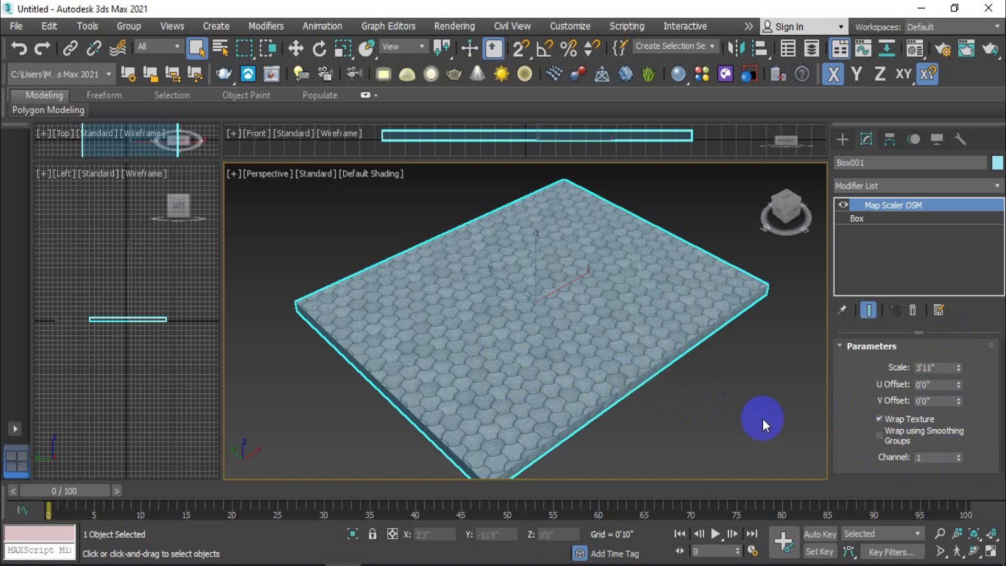
pyautogui.moveTo(958, 366); pyautogui.dragTo(953, 360)
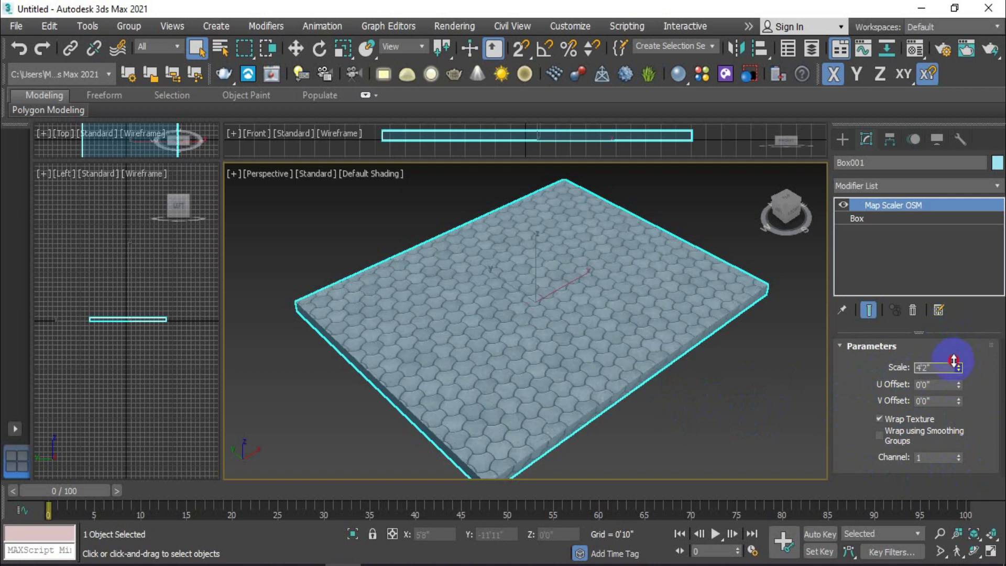
pyautogui.scroll(2, 668, 359)
pyautogui.scroll(-2, 674, 363)
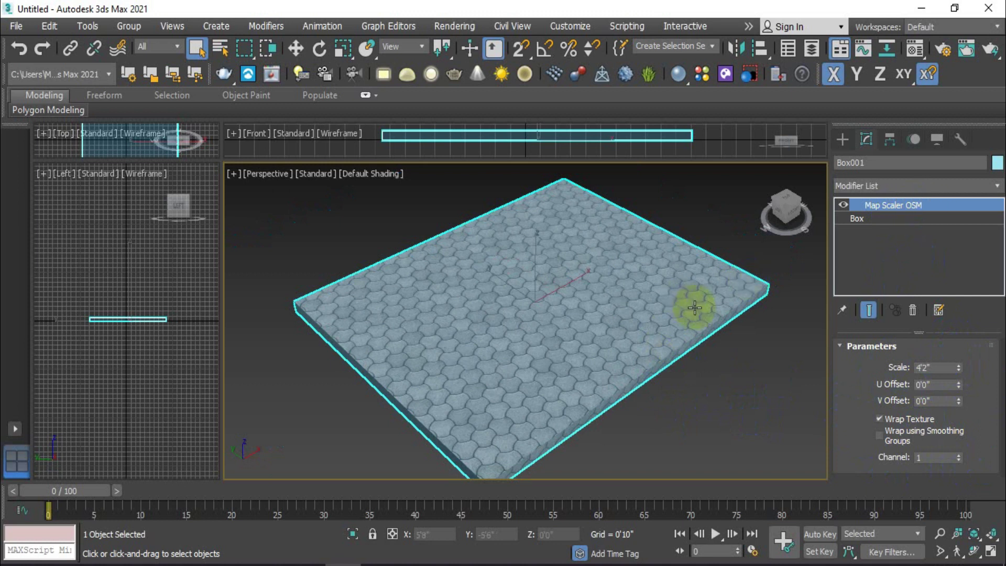
# Re-add a Map Scaler modifier to the slab and bring up the Material Editor.
pyautogui.click(907, 189)
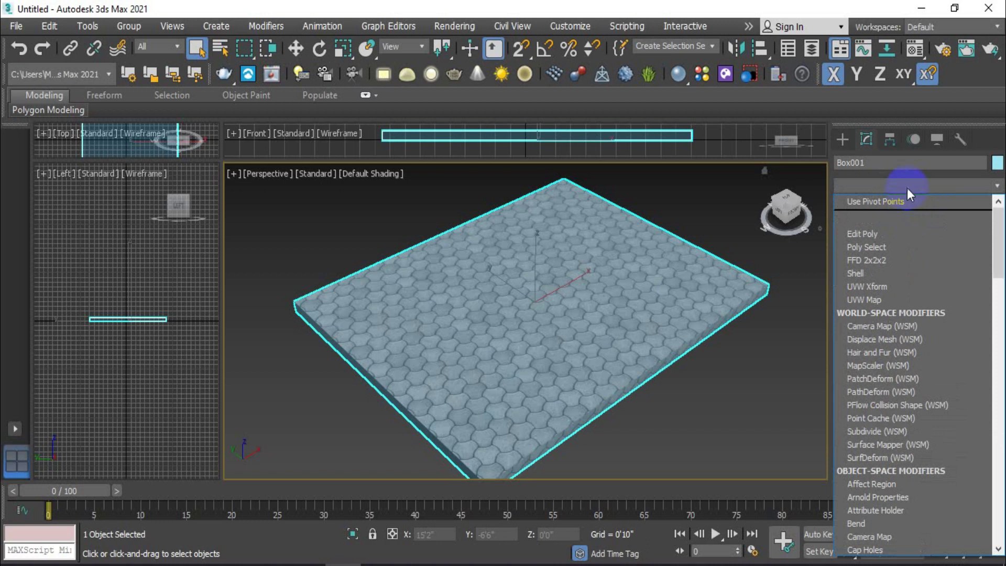
pyautogui.write('map')
pyautogui.press('Return')
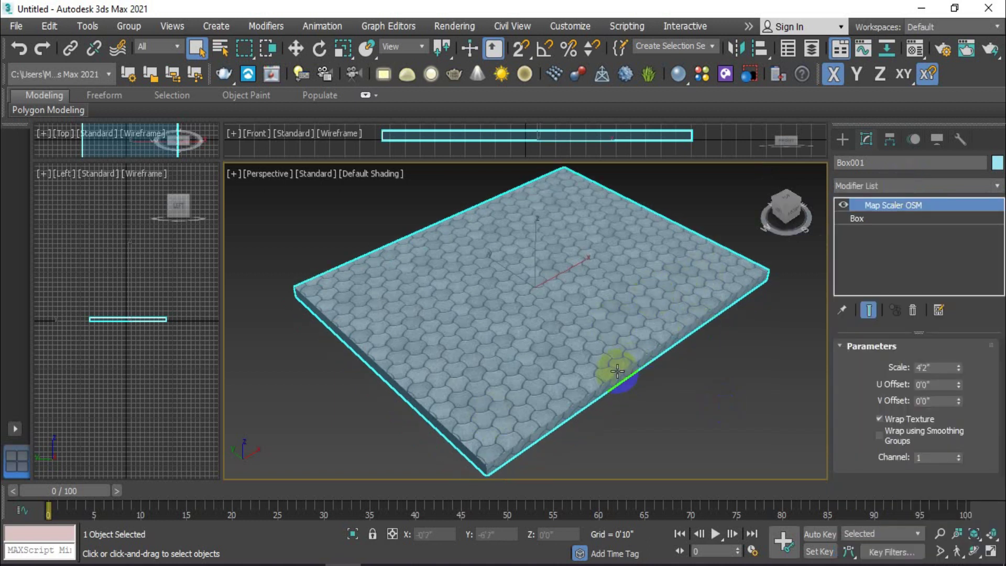
pyautogui.press('m')
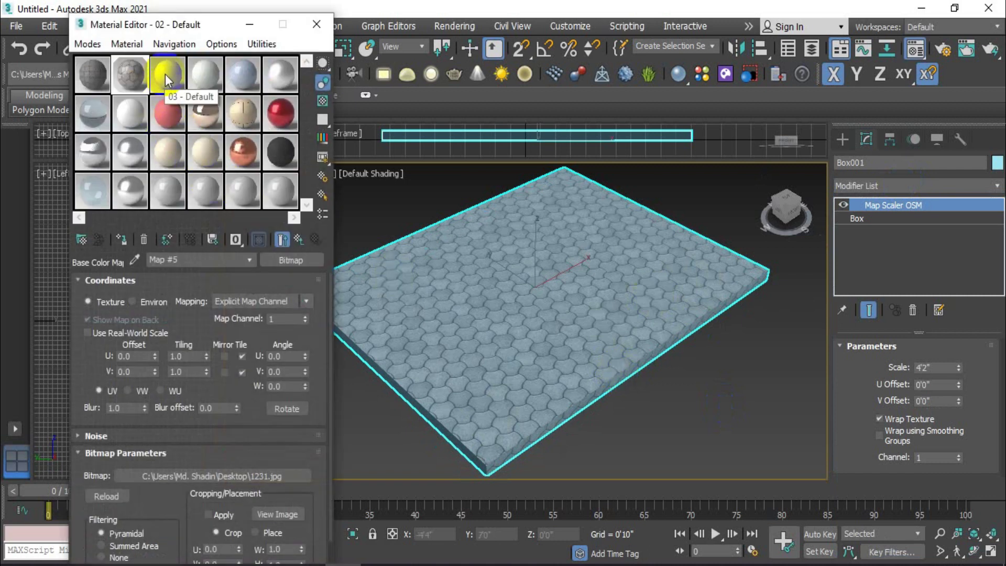
# Load the pink Wall Paint material into a sample slot and apply it to the slab.
pyautogui.moveTo(165, 74); pyautogui.dragTo(542, 318)
pyautogui.click(499, 290)
pyautogui.moveTo(168, 113); pyautogui.dragTo(516, 291)
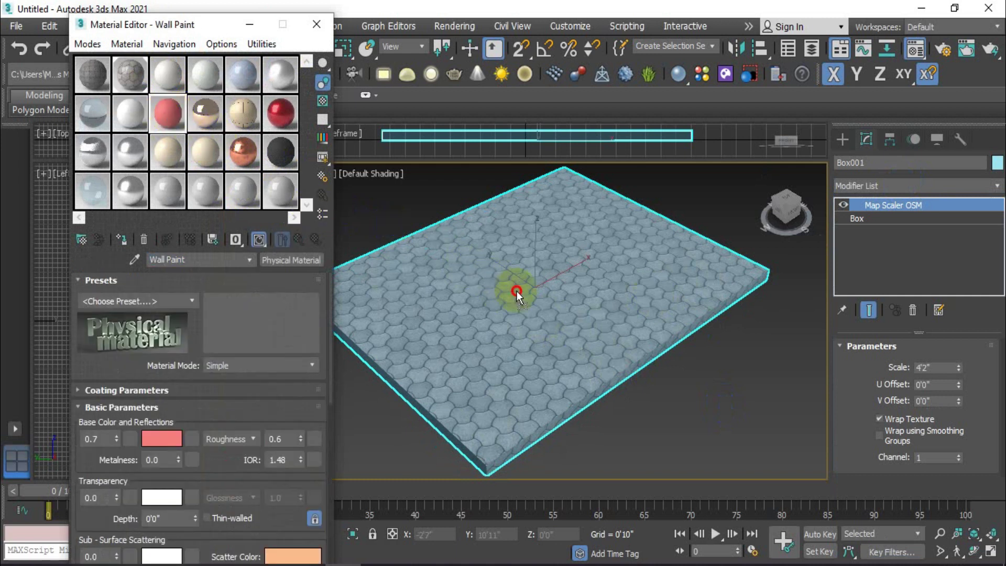
pyautogui.rightClick(879, 223)
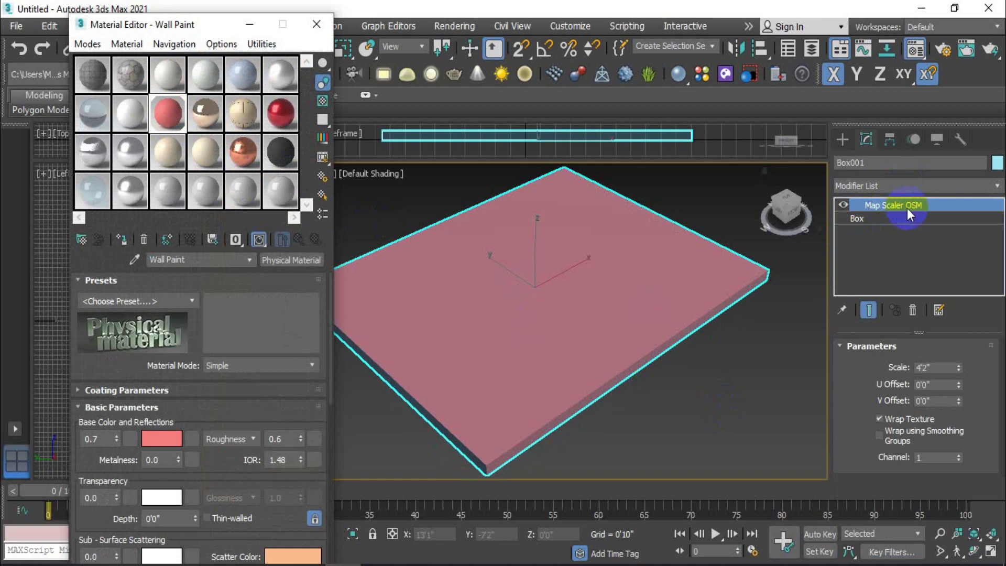
# Reapply the stone paving material to the slab, then deselect and reselect it.
pyautogui.click(136, 85)
pyautogui.moveTo(477, 291); pyautogui.dragTo(479, 290)
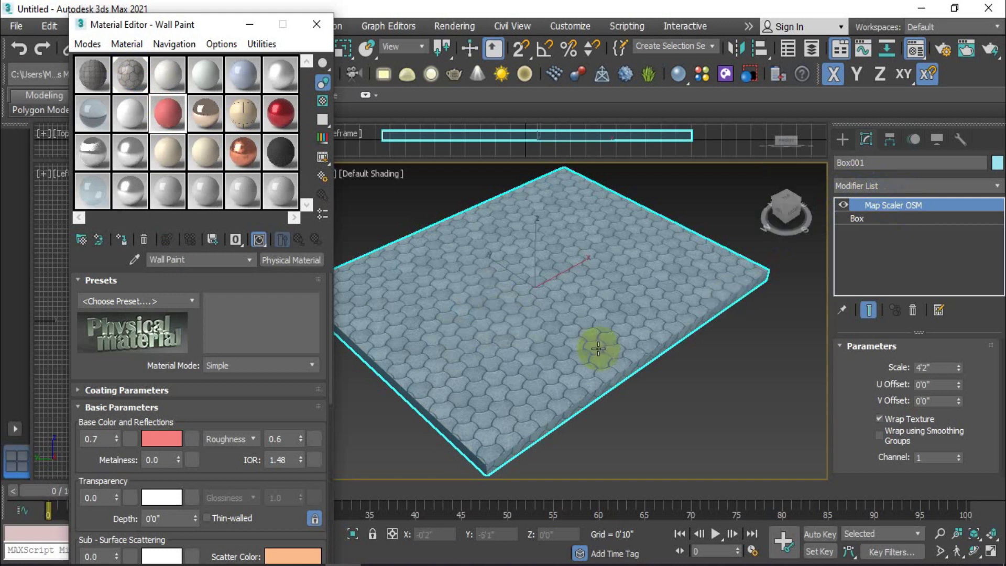
pyautogui.moveTo(92, 68); pyautogui.dragTo(470, 292)
pyautogui.scroll(3, 510, 339)
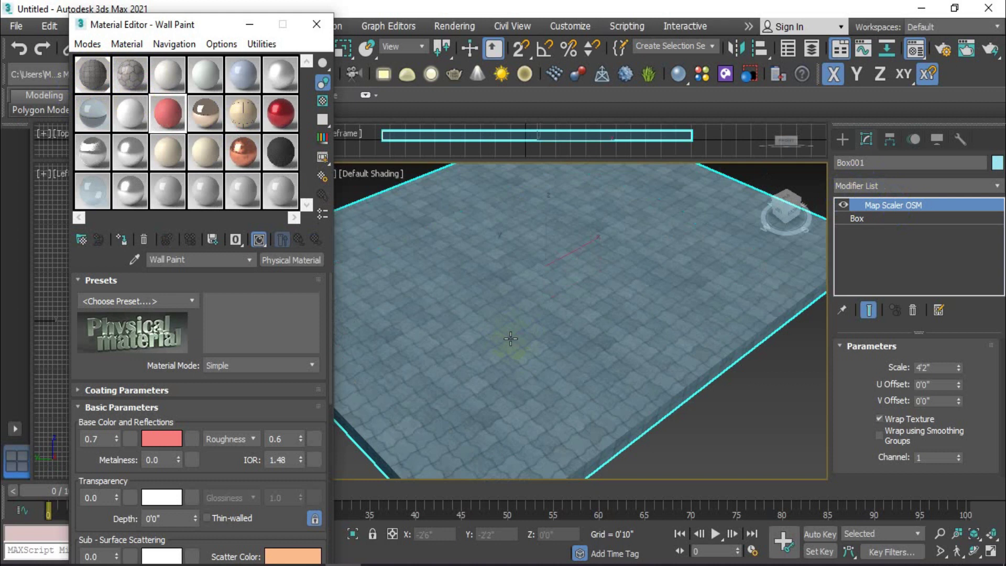
pyautogui.scroll(-3, 510, 339)
pyautogui.scroll(4, 511, 426)
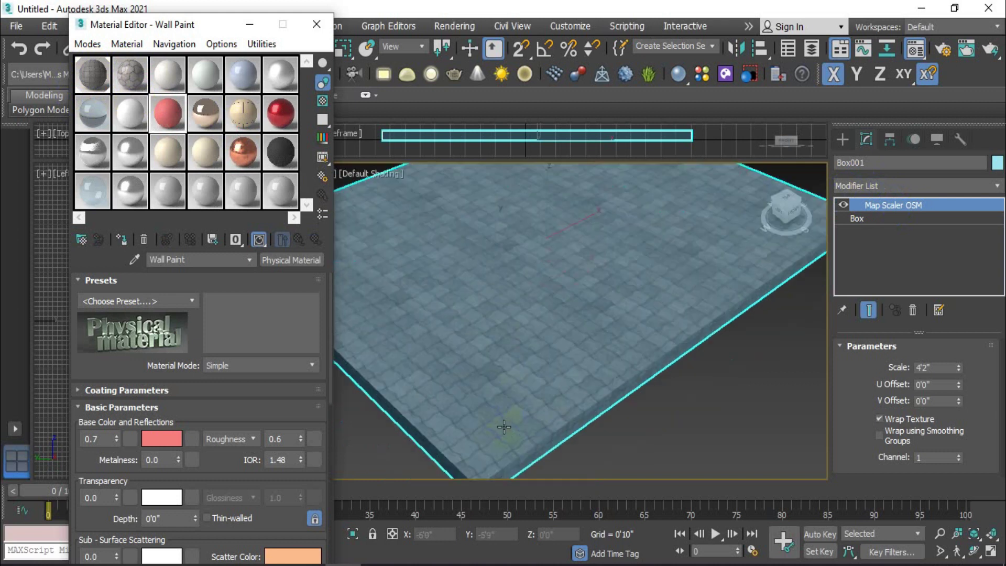
pyautogui.click(651, 416)
pyautogui.click(587, 304)
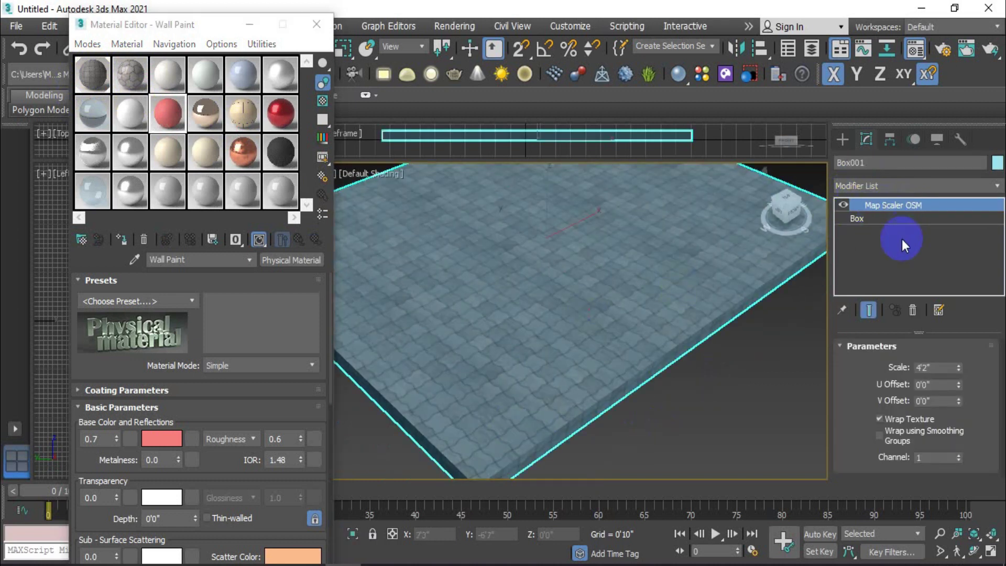